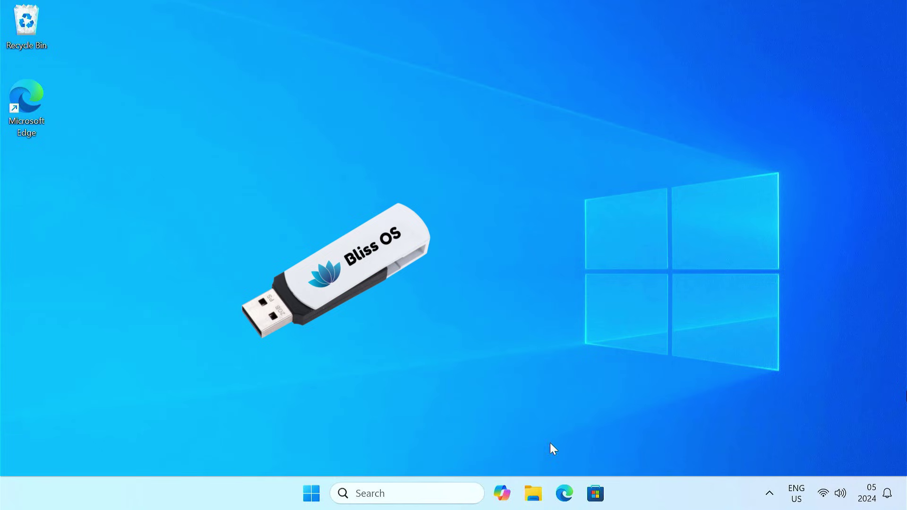
Show This PC in File Explorer and select the HP USB (E:) and Sandisk Ultra (D:) drives.
{"action": "left_click", "coordinate": [534, 504]}
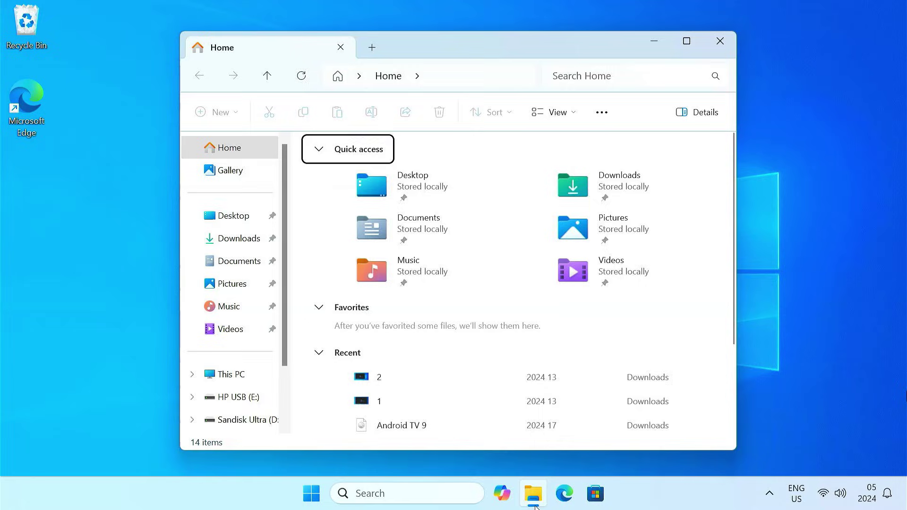
{"action": "left_click", "coordinate": [223, 375]}
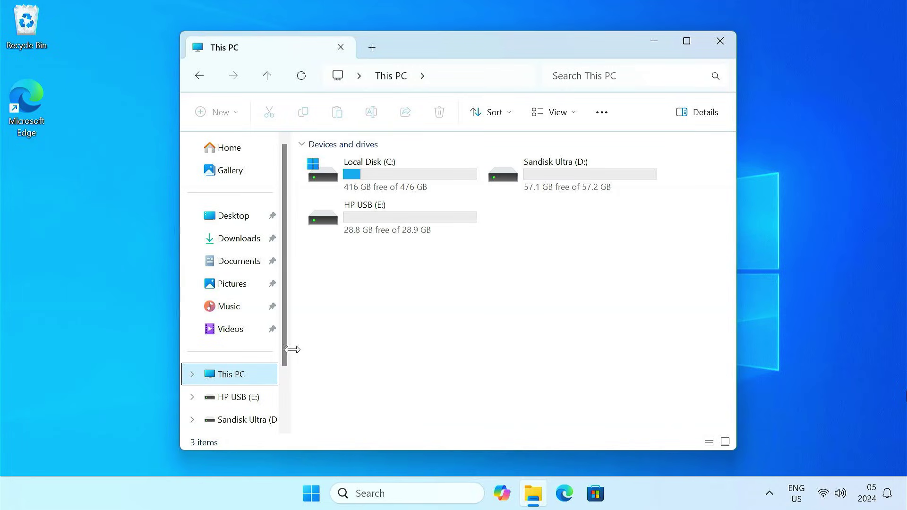
{"action": "left_click", "coordinate": [433, 223]}
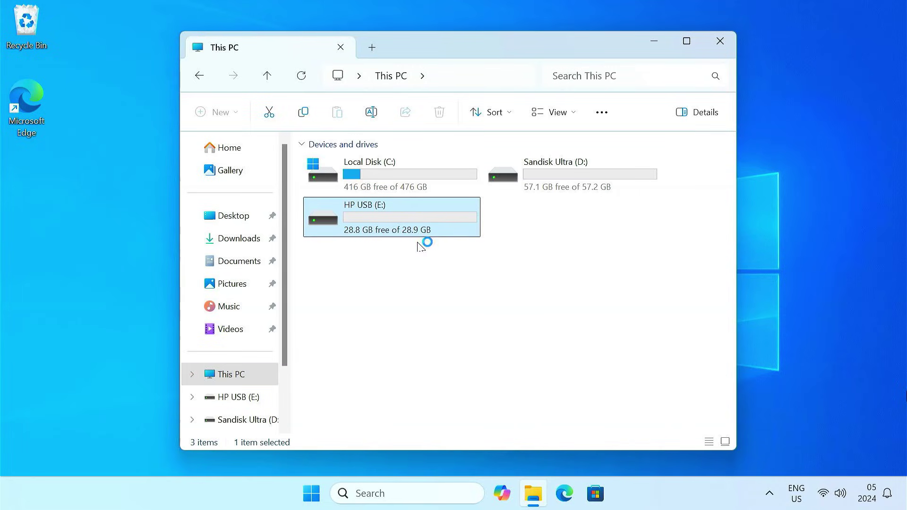
{"action": "left_click", "coordinate": [554, 182]}
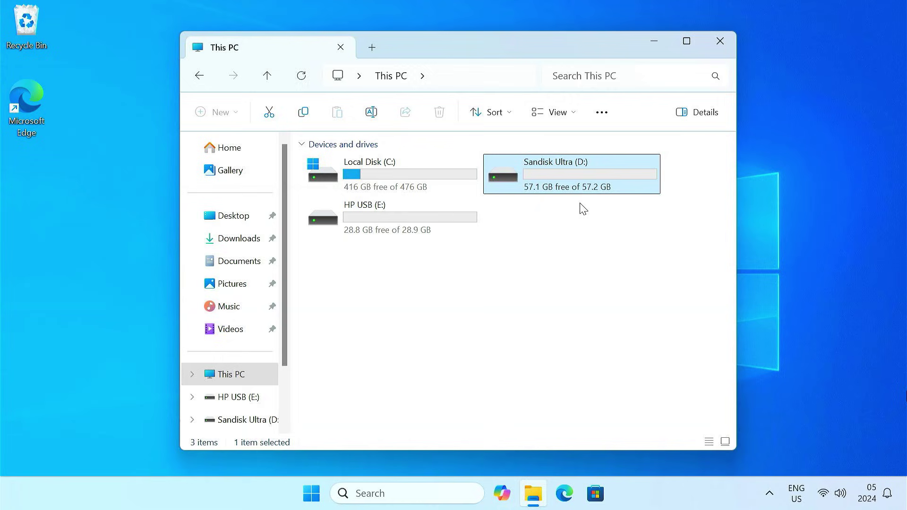
{"action": "left_click", "coordinate": [417, 235]}
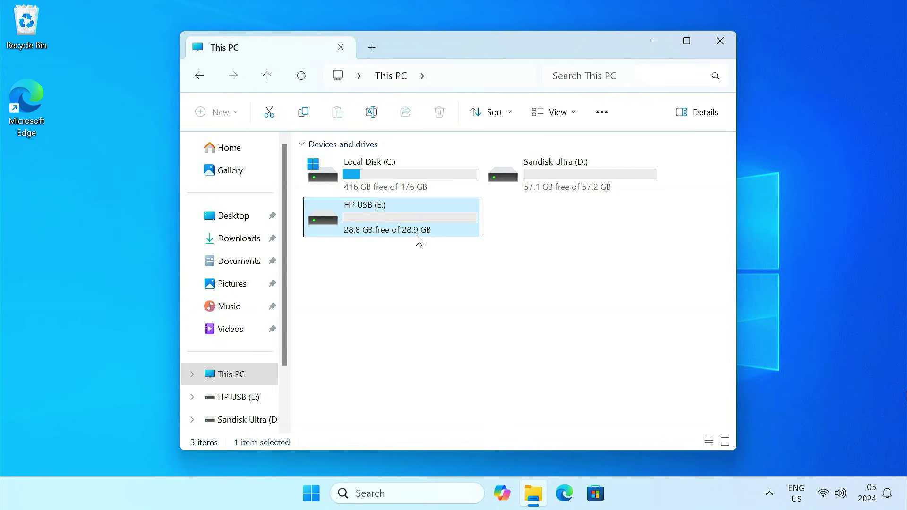
{"action": "left_click", "coordinate": [579, 183]}
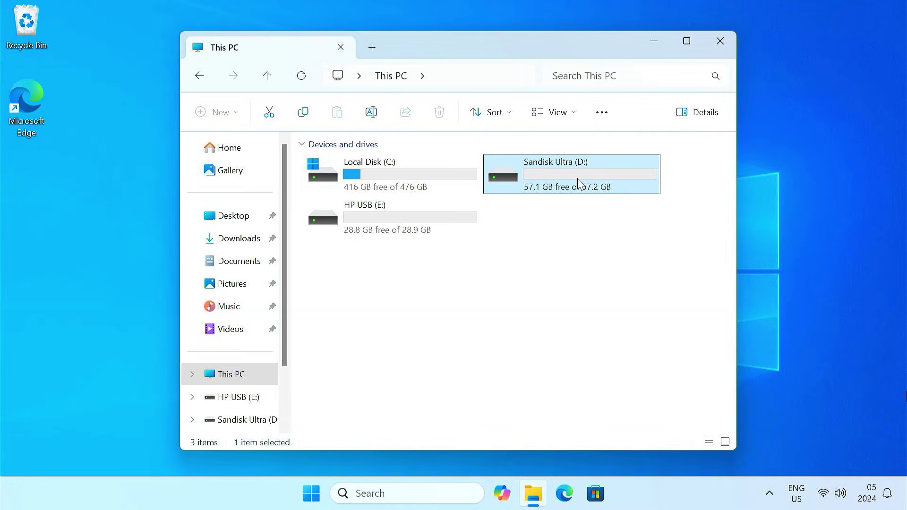
Minimize File Explorer and load blissos.org in Google Chrome.
{"action": "left_click", "coordinate": [647, 41]}
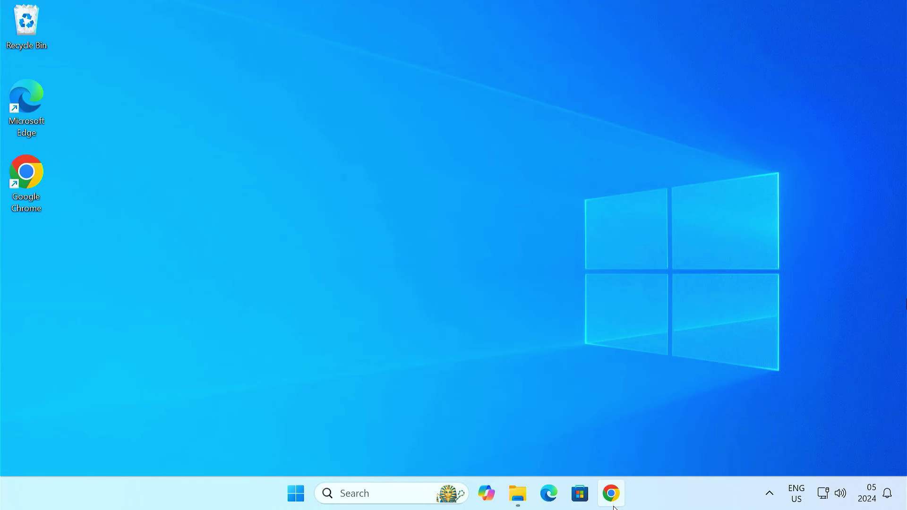
{"action": "left_click", "coordinate": [614, 502]}
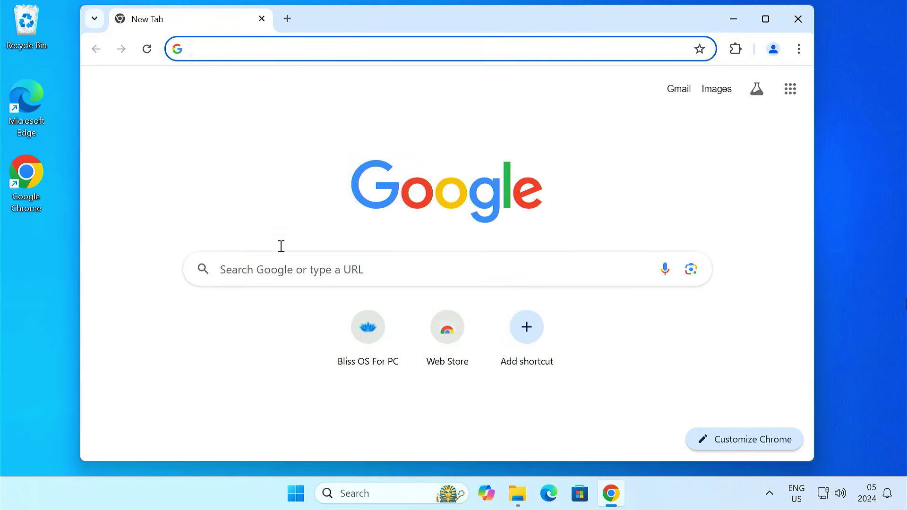
{"action": "type", "text": "blissos.org"}
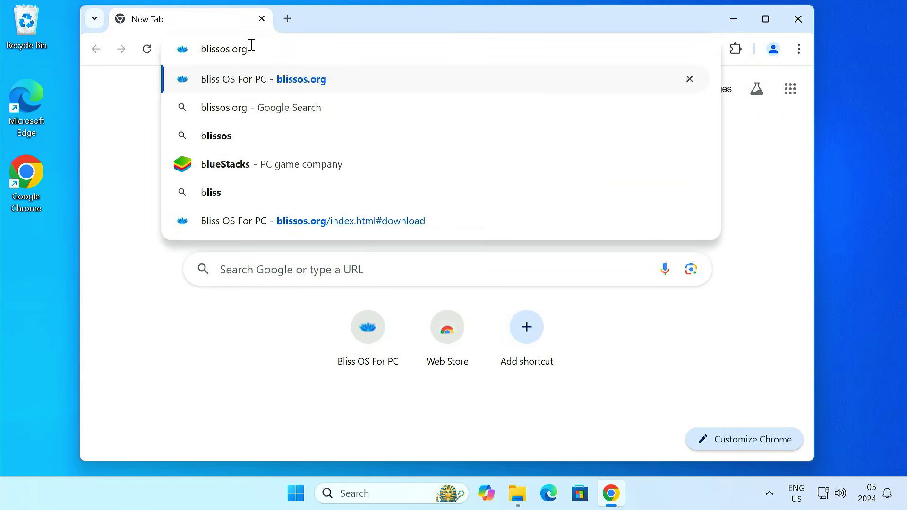
{"action": "key", "text": "Return"}
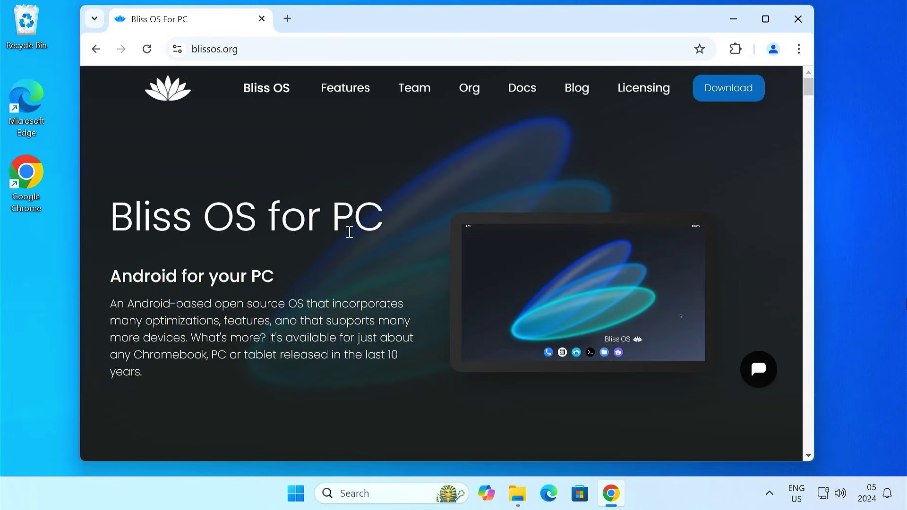
Compare the Bliss OS 15 and 16 builds, then download the 15.9.x GApps build.
{"action": "left_click", "coordinate": [742, 96]}
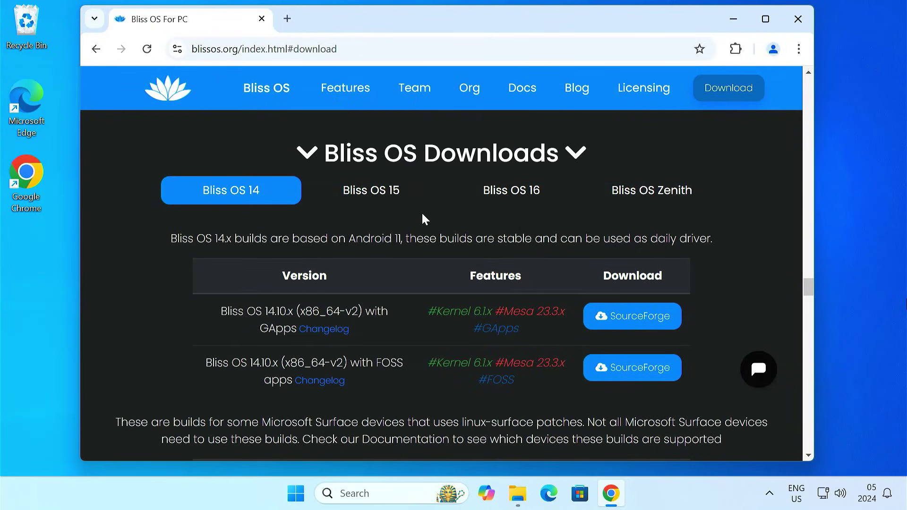
{"action": "left_click", "coordinate": [378, 195]}
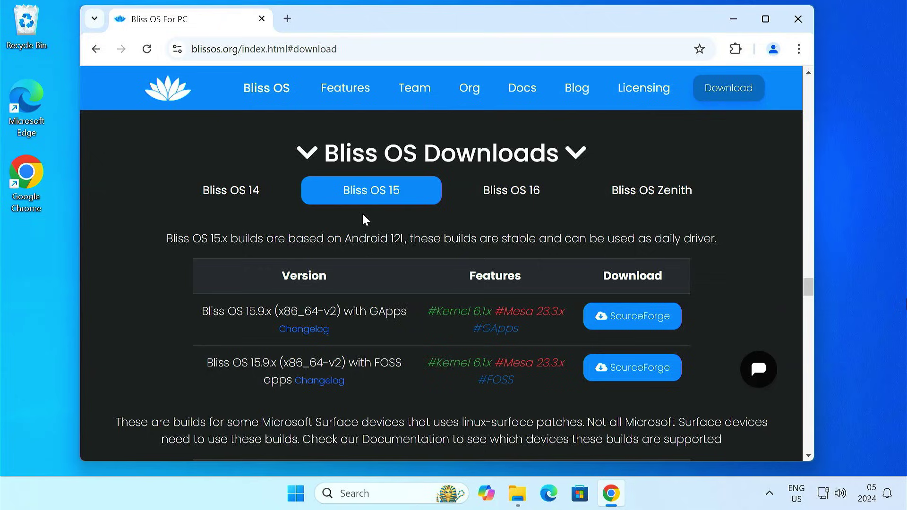
{"action": "left_click_drag", "start_coordinate": [203, 312], "coordinate": [414, 311]}
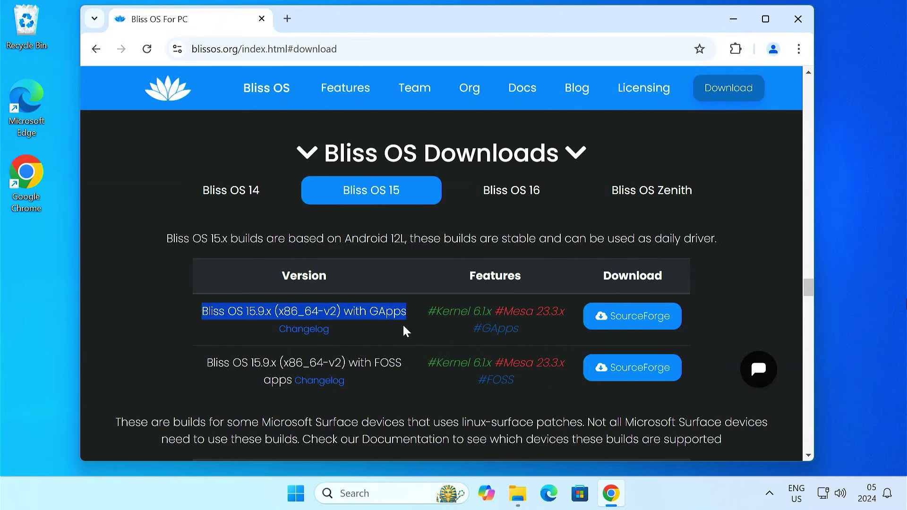
{"action": "left_click", "coordinate": [522, 195]}
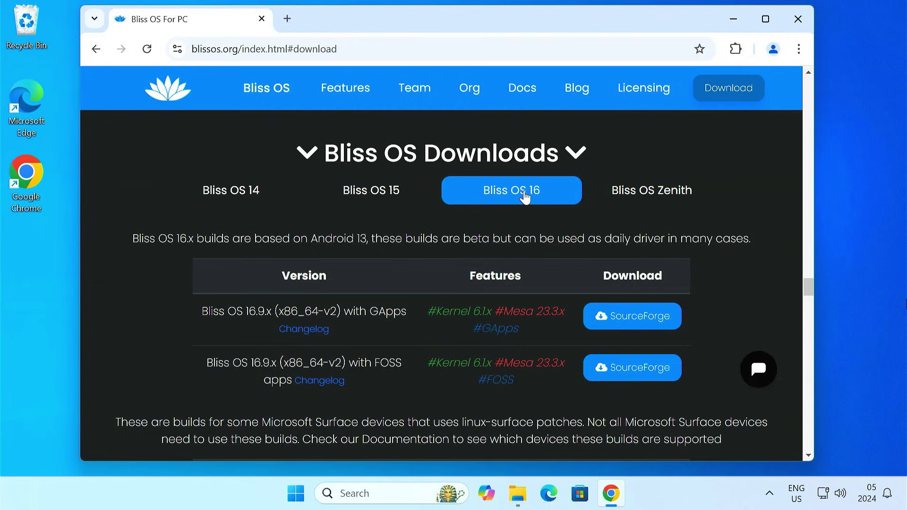
{"action": "left_click_drag", "start_coordinate": [462, 239], "coordinate": [487, 242]}
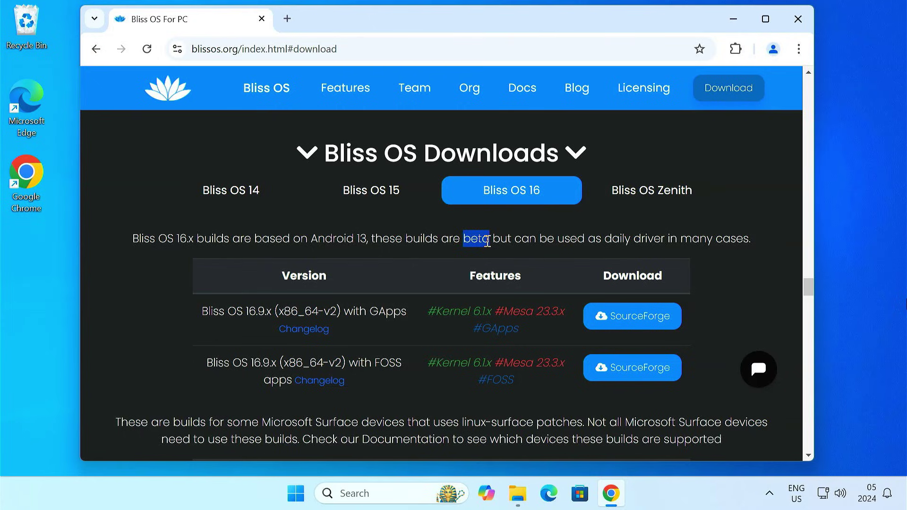
{"action": "left_click", "coordinate": [380, 199]}
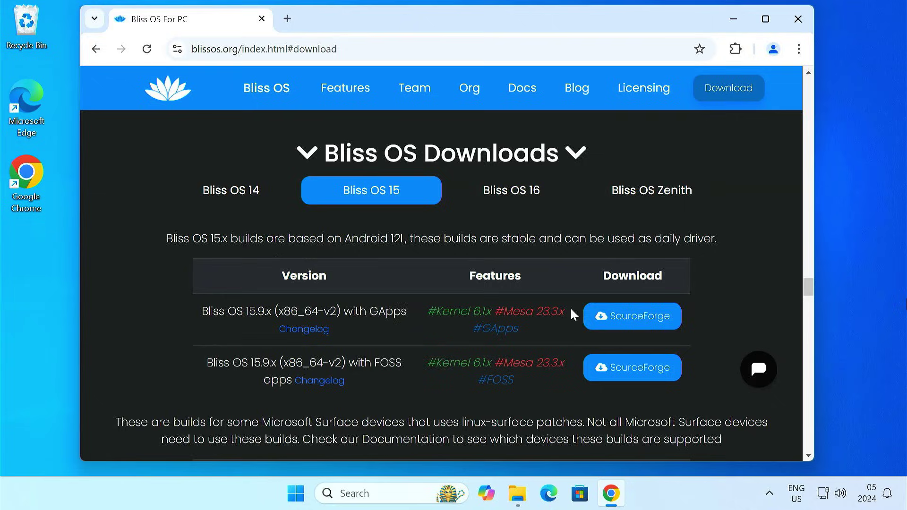
{"action": "left_click", "coordinate": [623, 321]}
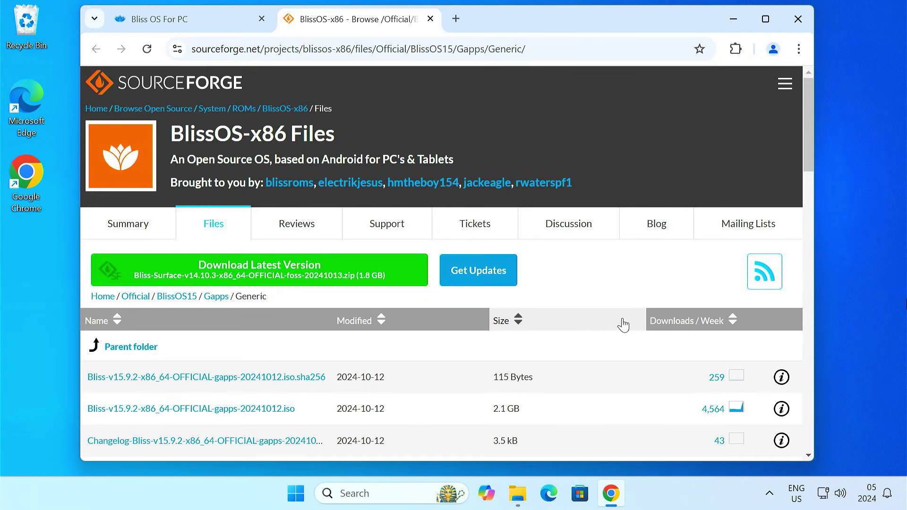
Download Bliss-v15.9.2-x86_64-OFFICIAL-gapps-20241012.iso and check its download progress.
{"action": "left_click", "coordinate": [240, 409]}
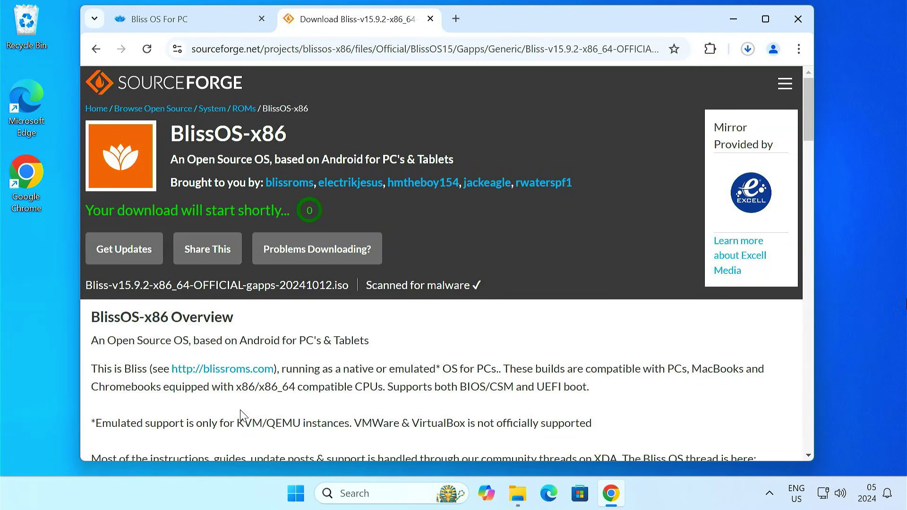
{"action": "left_click", "coordinate": [747, 50]}
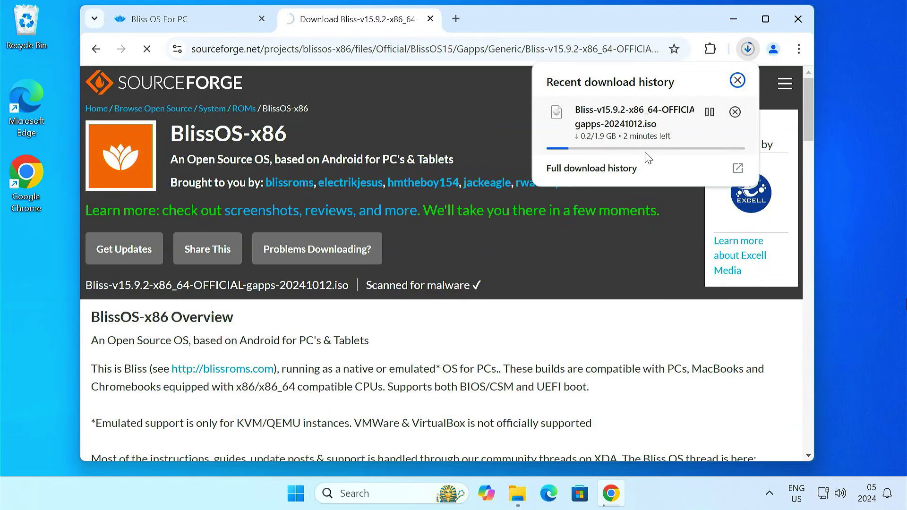
Search Google for rufus and download the portable rufus-4.6p.exe from rufus.ie.
{"action": "left_click", "coordinate": [456, 19]}
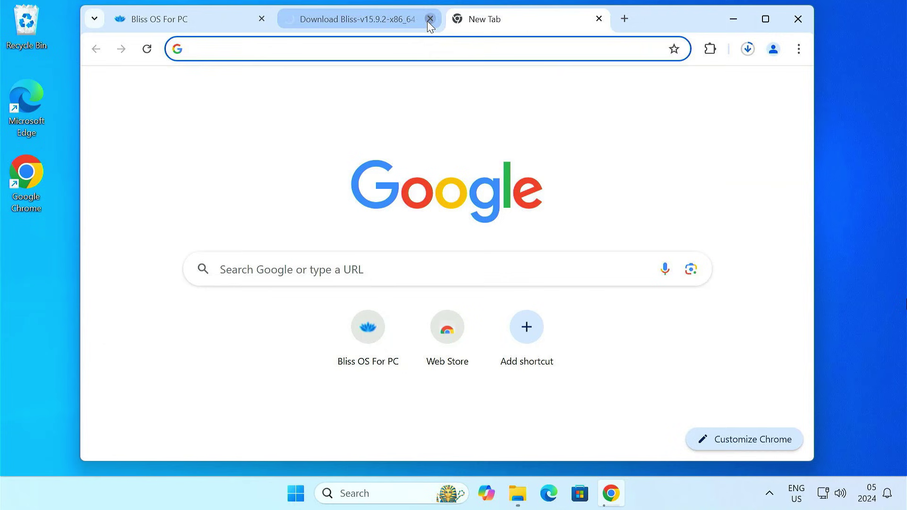
{"action": "left_click", "coordinate": [430, 19]}
{"action": "type", "text": "rufus"}
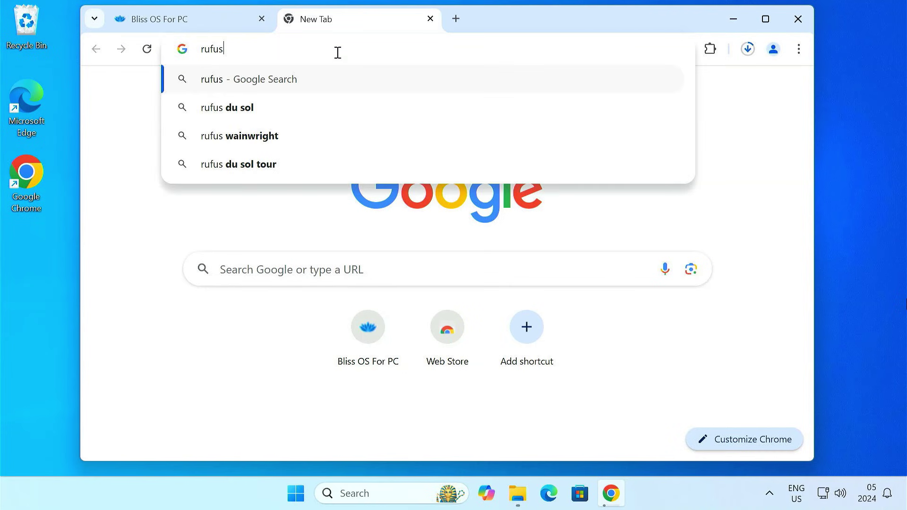
{"action": "key", "text": "Return"}
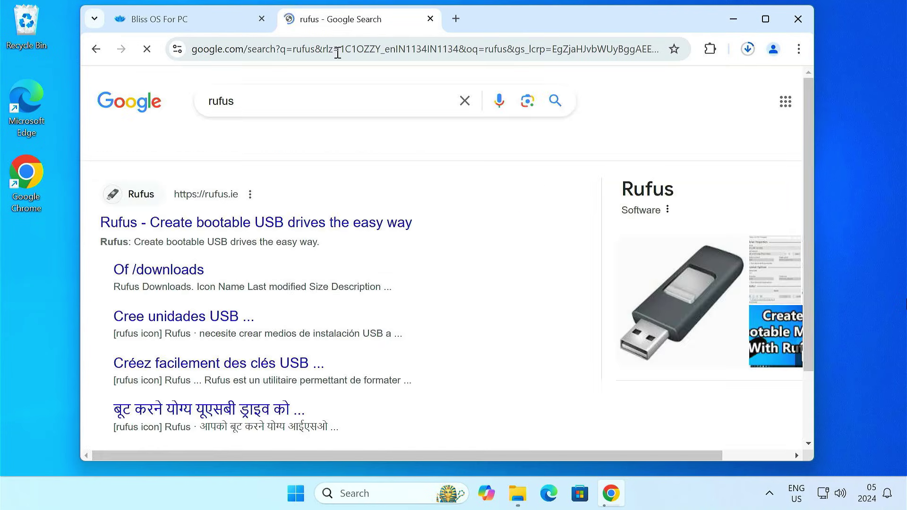
{"action": "left_click", "coordinate": [254, 230]}
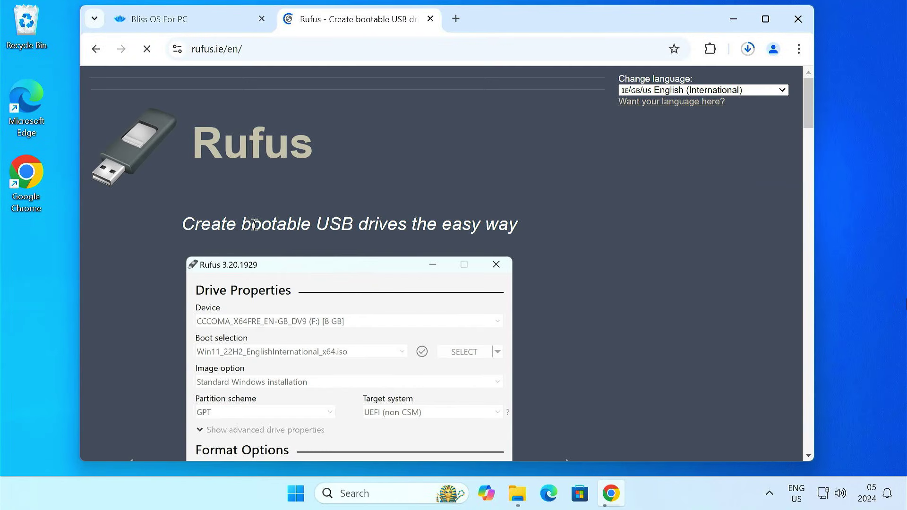
{"action": "scroll", "coordinate": [493, 308], "scroll_direction": "down", "scroll_amount": 15}
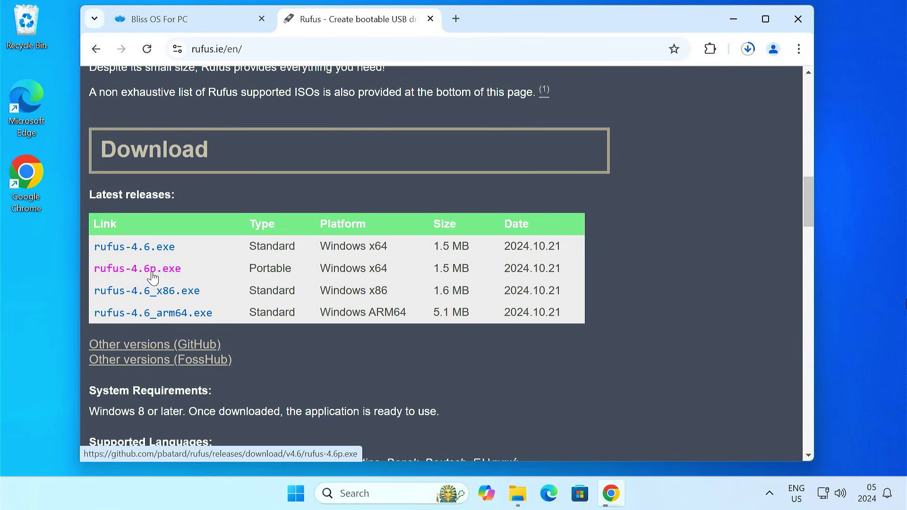
{"action": "left_click", "coordinate": [152, 278]}
Launch rufus-4.6p from the Downloads folder and allow it to make changes to the device.
{"action": "left_click", "coordinate": [748, 51]}
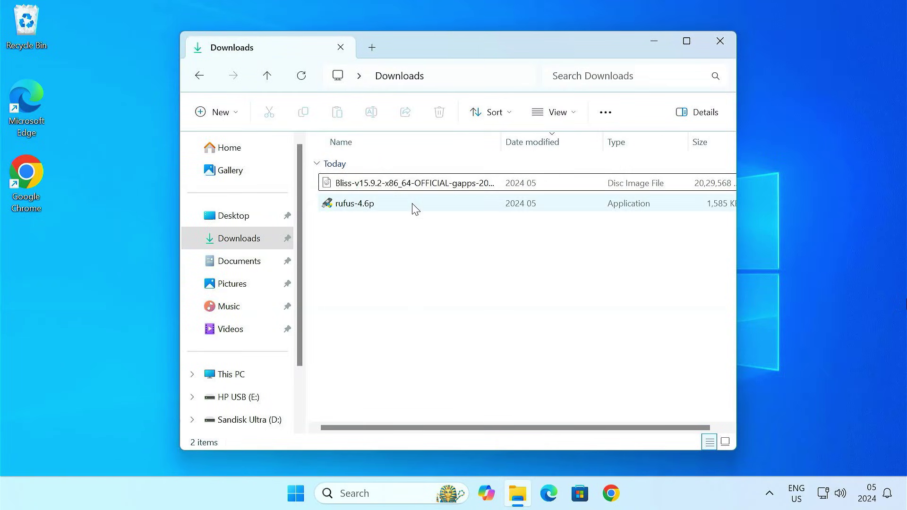
{"action": "left_click", "coordinate": [415, 186]}
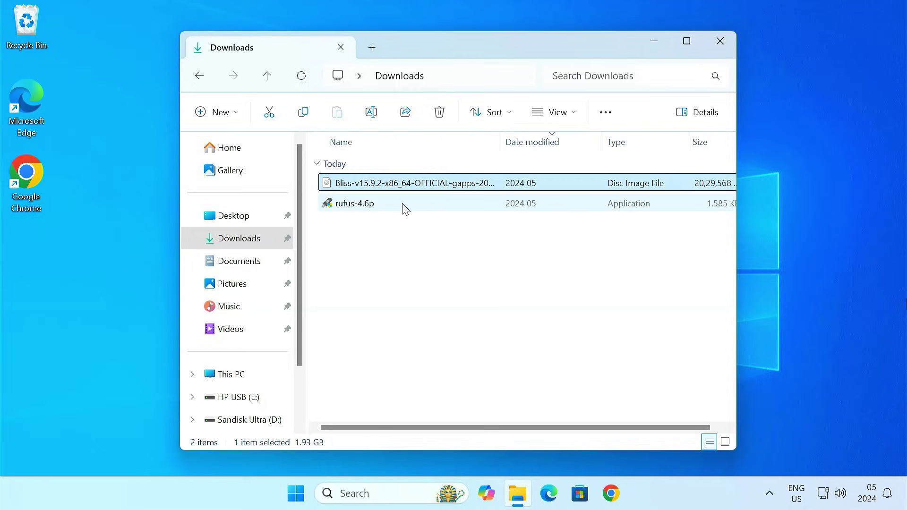
{"action": "left_click", "coordinate": [403, 204]}
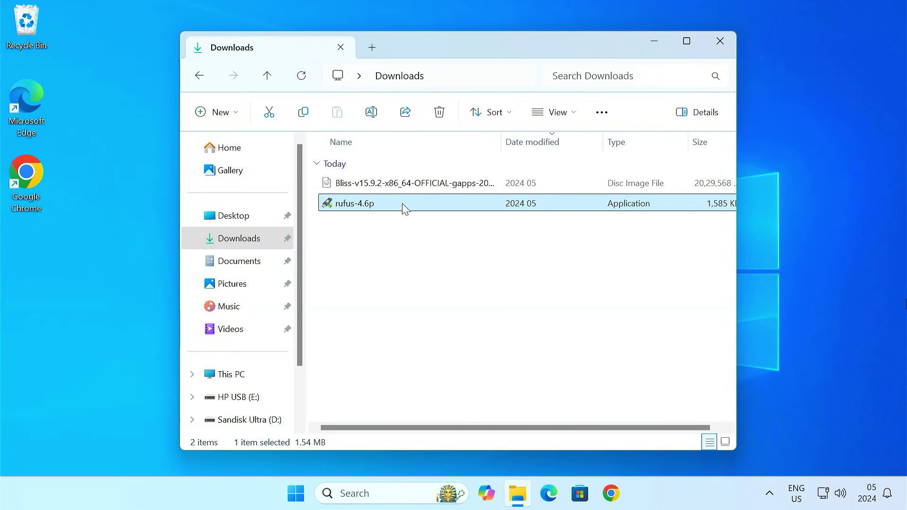
{"action": "double_click", "coordinate": [378, 208]}
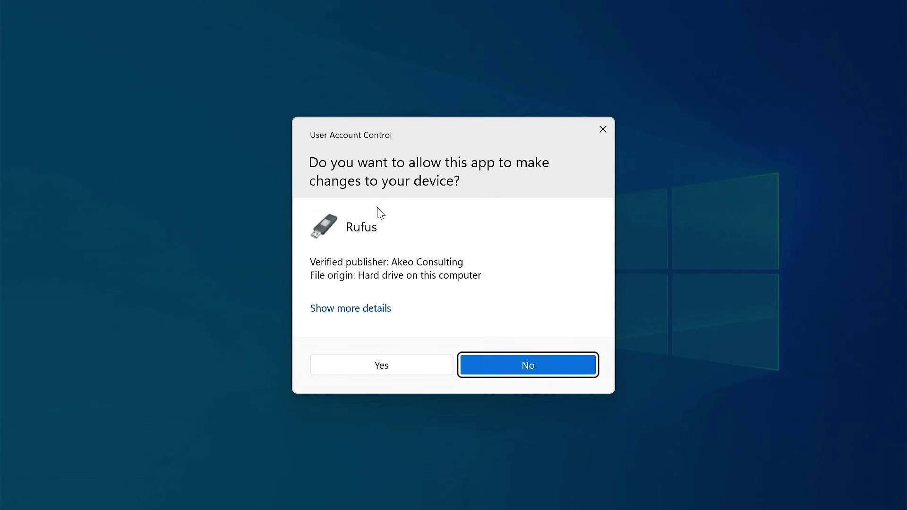
{"action": "left_click", "coordinate": [418, 367]}
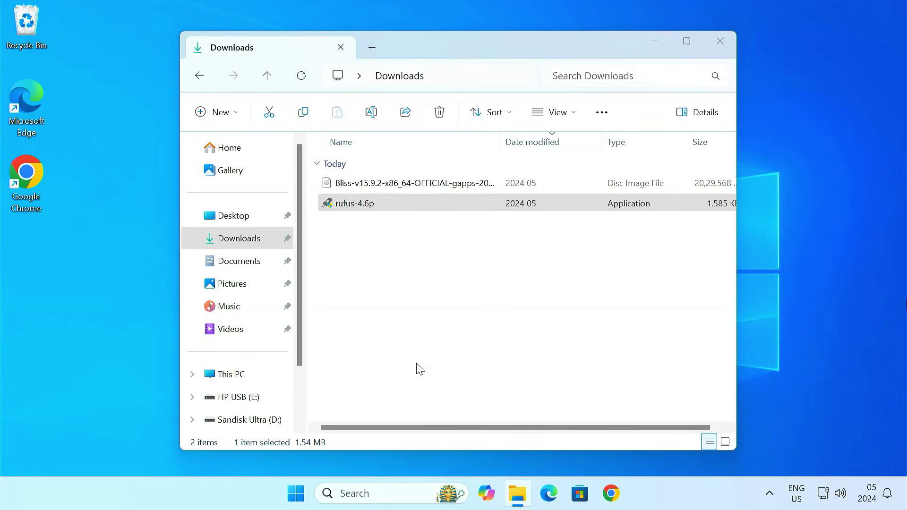
Allow Rufus update checks and load the Bliss-v15.9.2 gapps ISO as the boot image.
{"action": "left_click", "coordinate": [498, 275]}
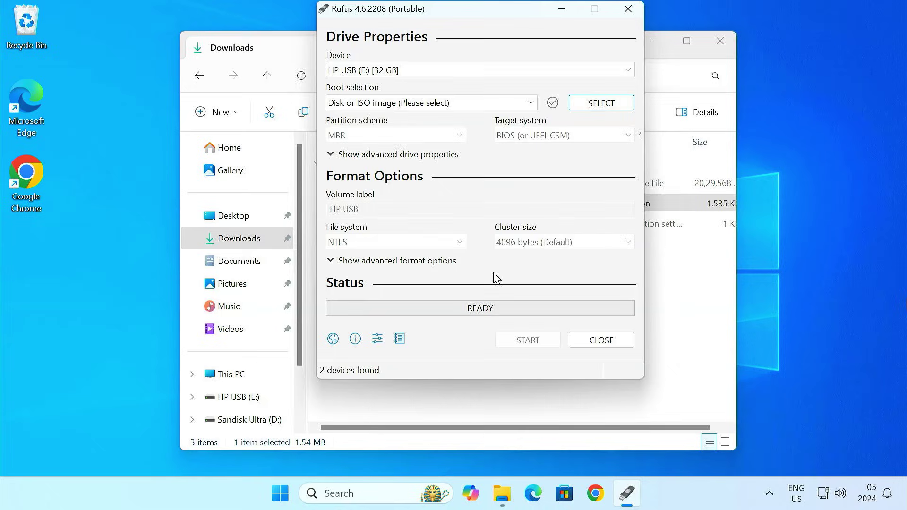
{"action": "left_click", "coordinate": [656, 43]}
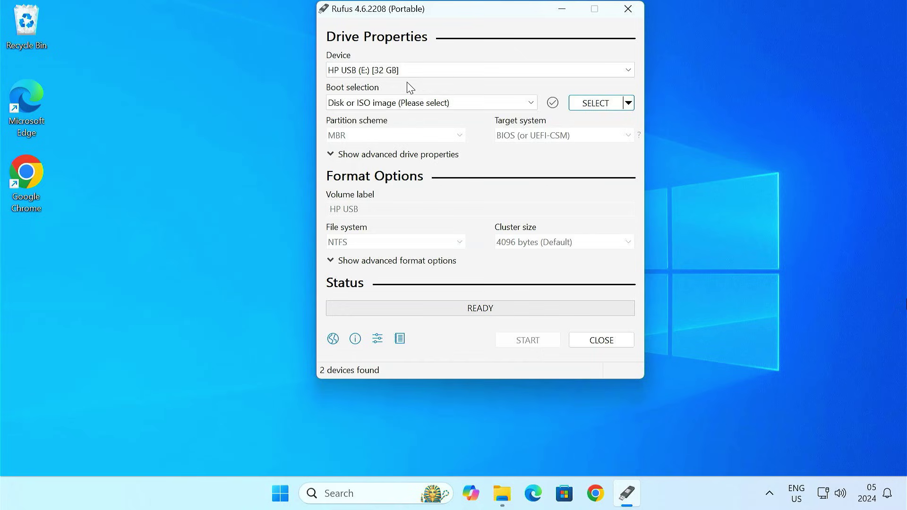
{"action": "left_click", "coordinate": [597, 105]}
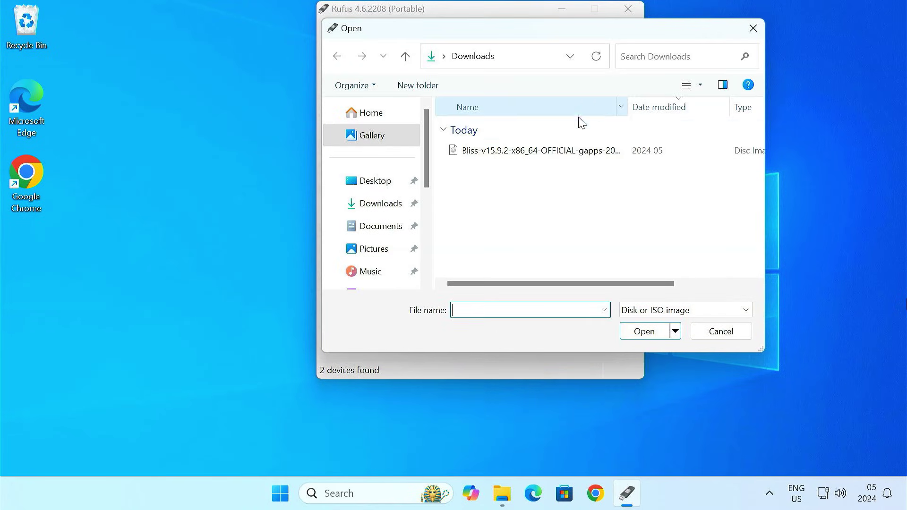
{"action": "left_click", "coordinate": [509, 155]}
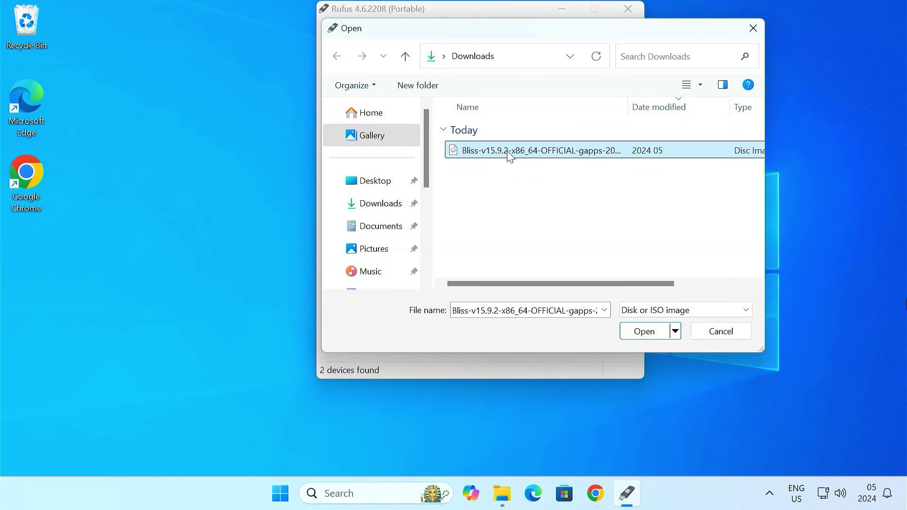
{"action": "left_click", "coordinate": [631, 332]}
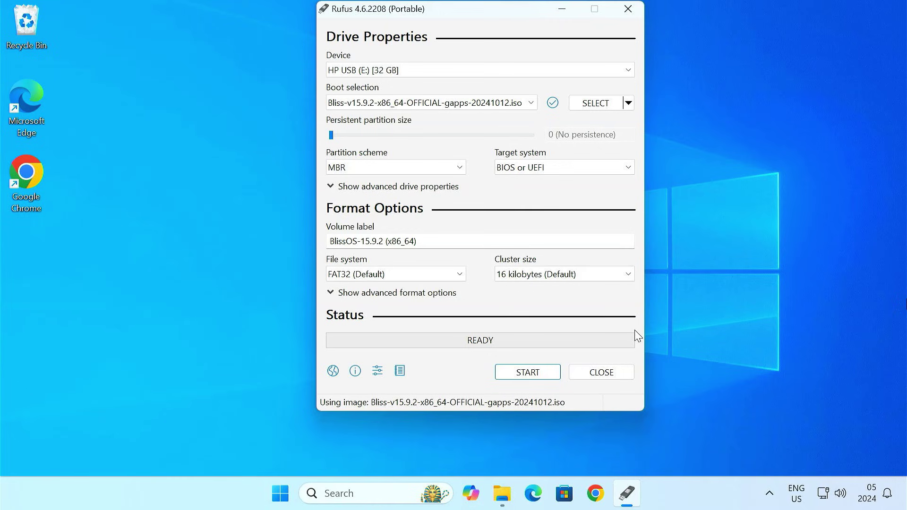
Write the Bliss ISO to HP USB (E:) in ISO Image mode, accepting all prompts, then close Rufus.
{"action": "left_click", "coordinate": [520, 377]}
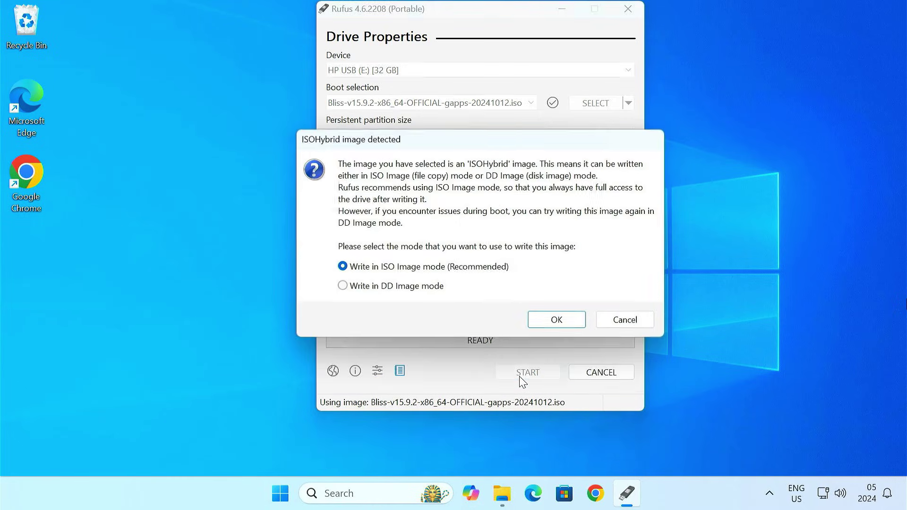
{"action": "left_click", "coordinate": [560, 320]}
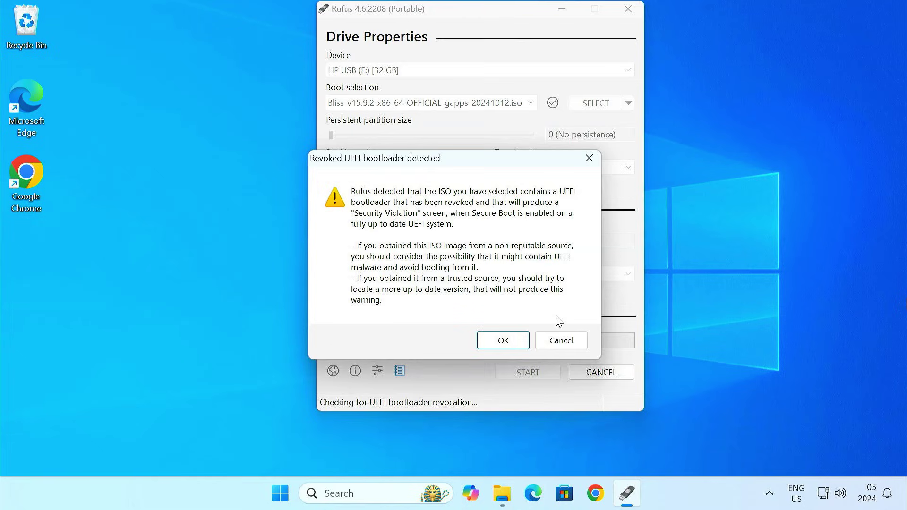
{"action": "left_click", "coordinate": [509, 342]}
{"action": "left_click", "coordinate": [510, 349]}
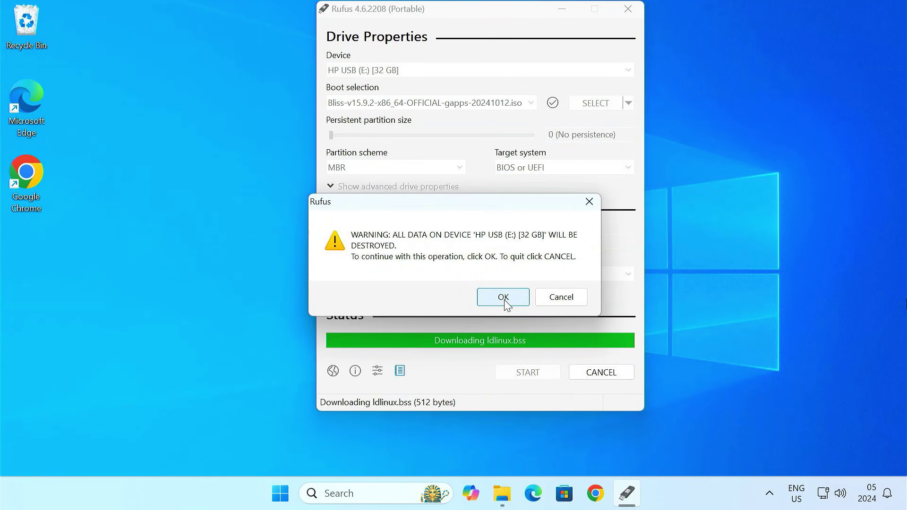
{"action": "left_click", "coordinate": [504, 297]}
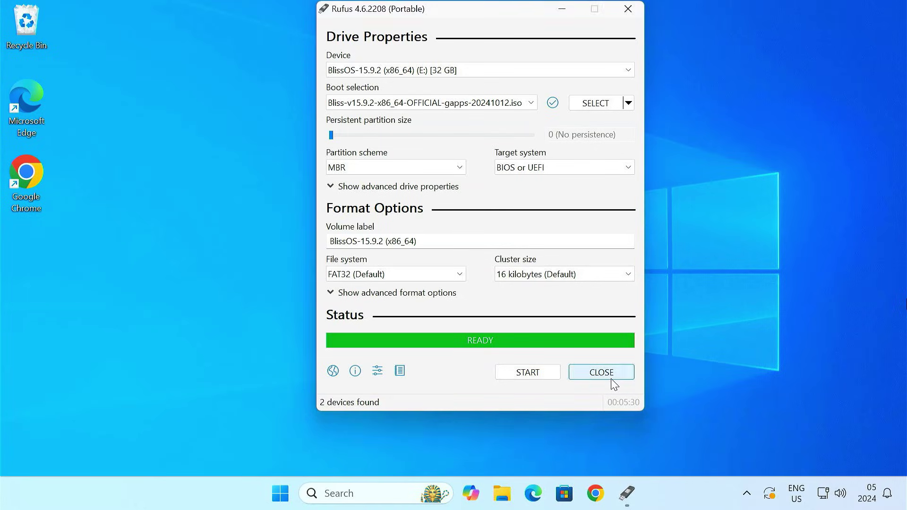
{"action": "left_click", "coordinate": [588, 374]}
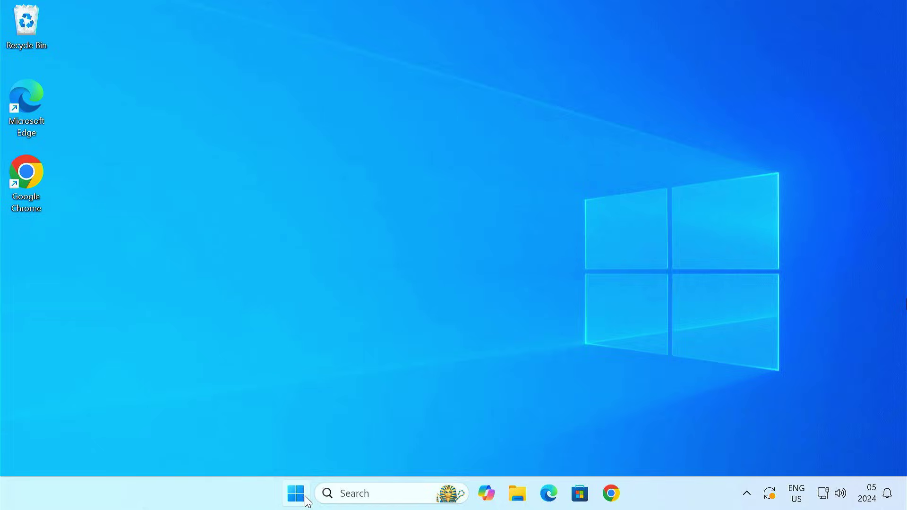
Restart, boot from the UEFI: hp v236w PMAP USB entry, and start BlissOS Installation.
{"action": "left_click", "coordinate": [303, 495]}
{"action": "left_click", "coordinate": [628, 446]}
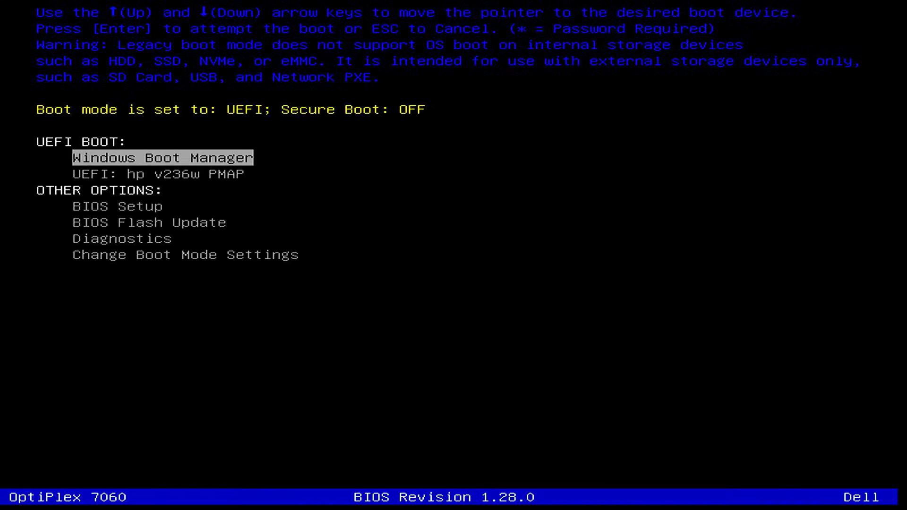
{"action": "key", "text": "Down"}
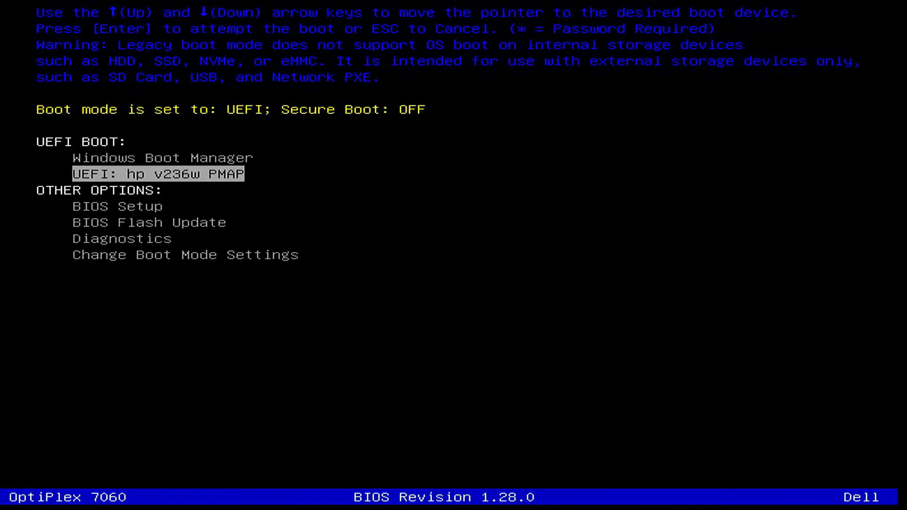
{"action": "key", "text": "Return"}
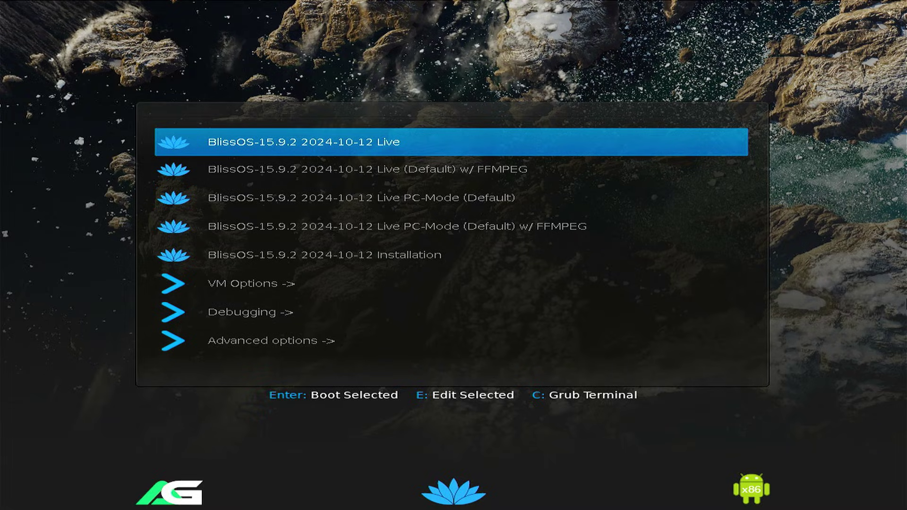
{"action": "key", "text": "Down"}
{"action": "key", "text": "Down"}
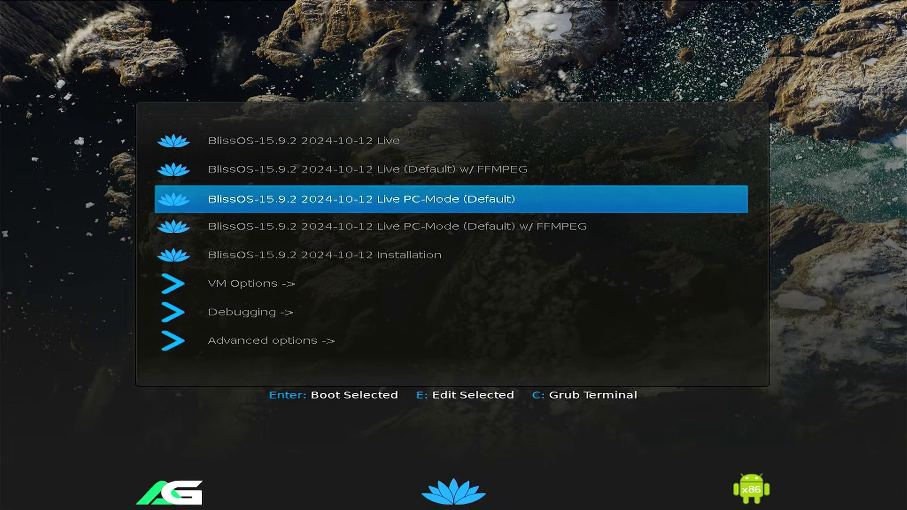
{"action": "key", "text": "Down"}
{"action": "key", "text": "Down"}
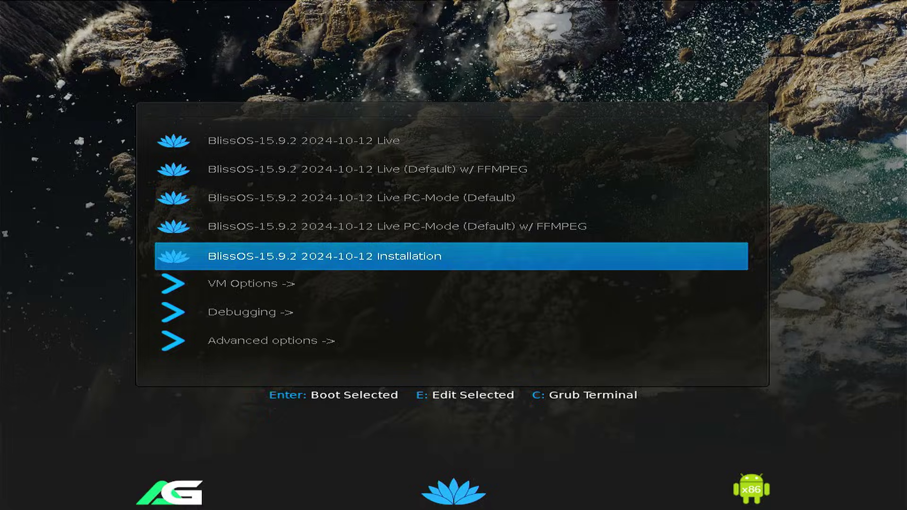
{"action": "key", "text": "Return"}
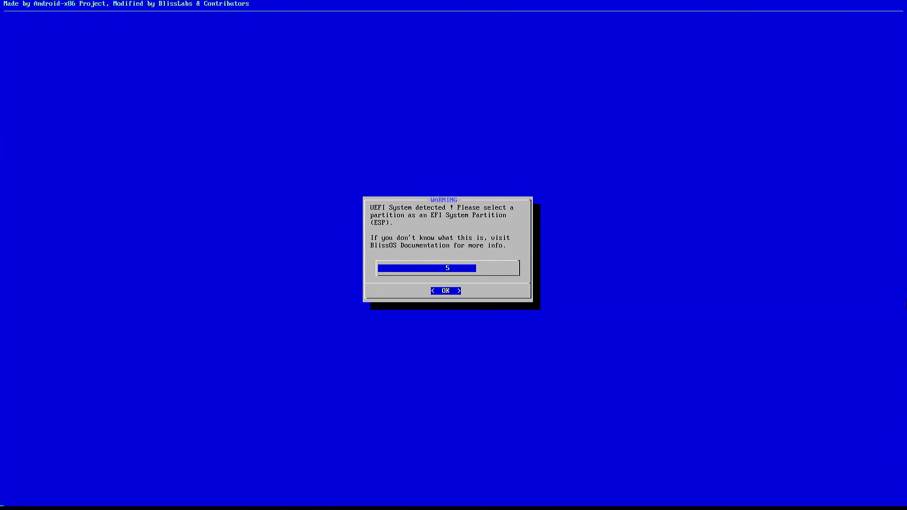
Dismiss the EFI warning and open cfdisk on the 57.28GB sdb drive.
{"action": "key", "text": "Return"}
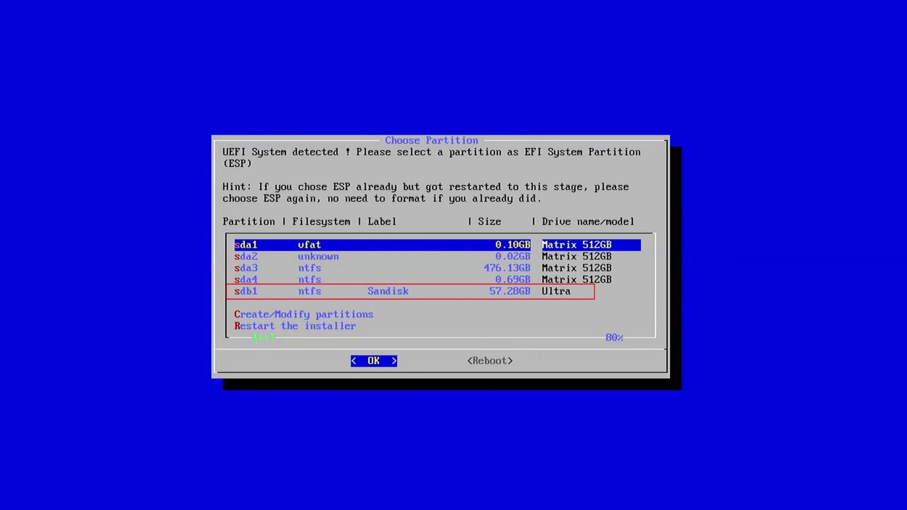
{"action": "key", "text": "Down"}
{"action": "key", "text": "Down"}
{"action": "key", "text": "Down"}
{"action": "key", "text": "Down"}
{"action": "key", "text": "Down"}
{"action": "key", "text": "Down"}
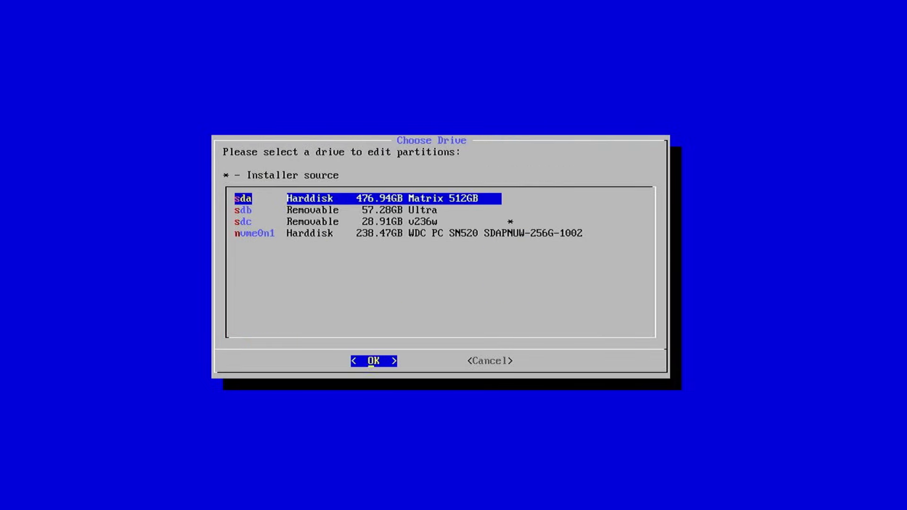
{"action": "key", "text": "Down"}
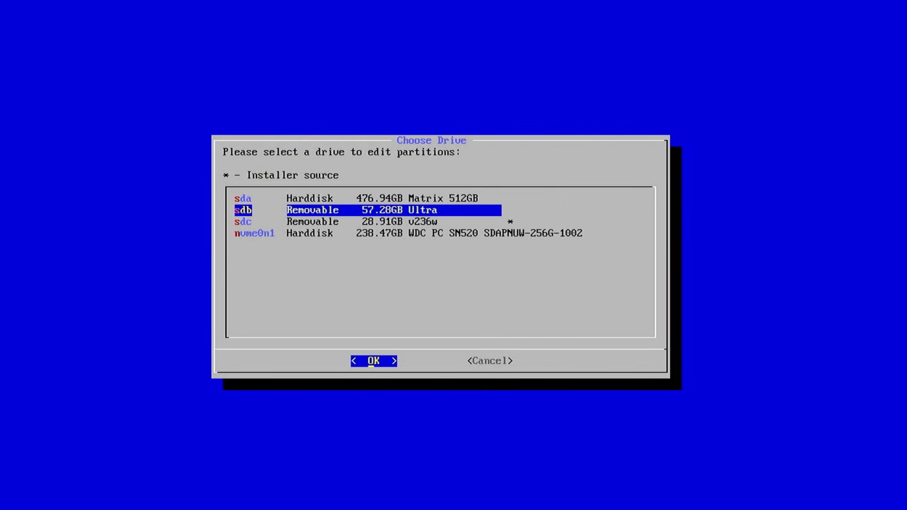
{"action": "key", "text": "Return"}
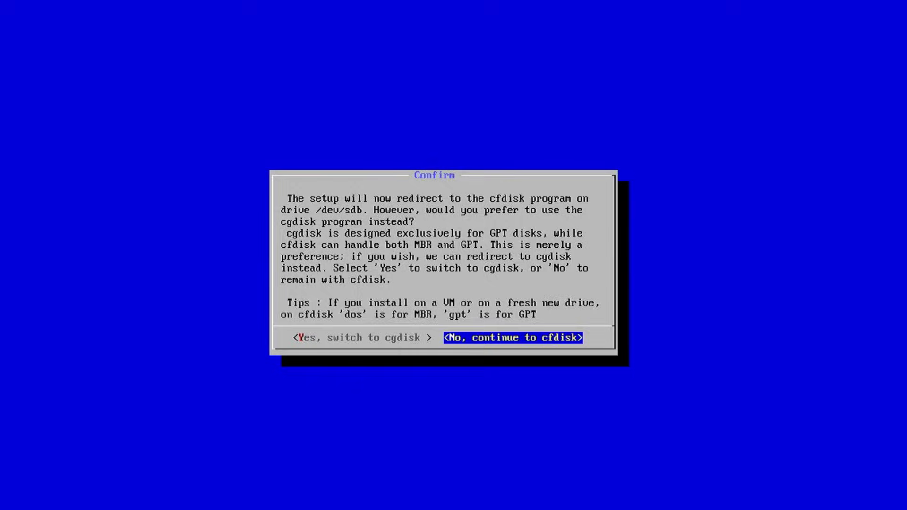
{"action": "key", "text": "Return"}
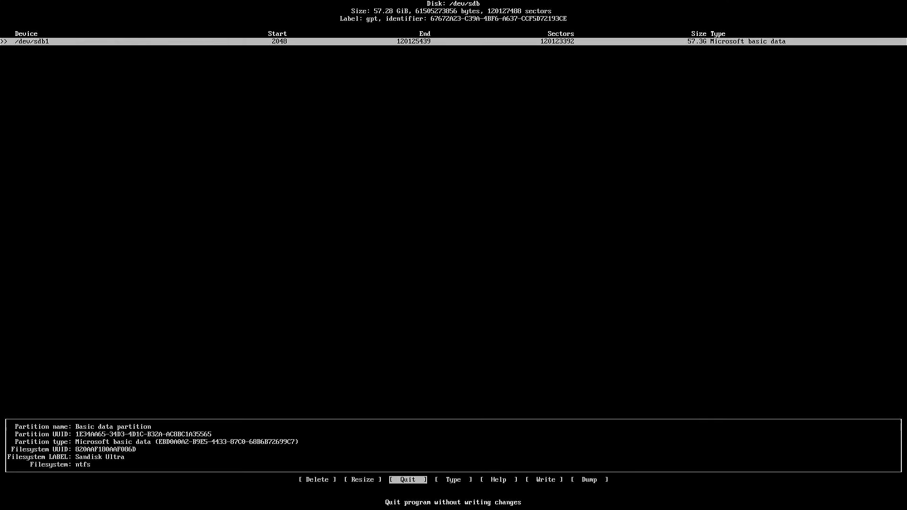
Resize sdb1 to 1G and make it an EFI System partition.
{"action": "key", "text": "Left"}
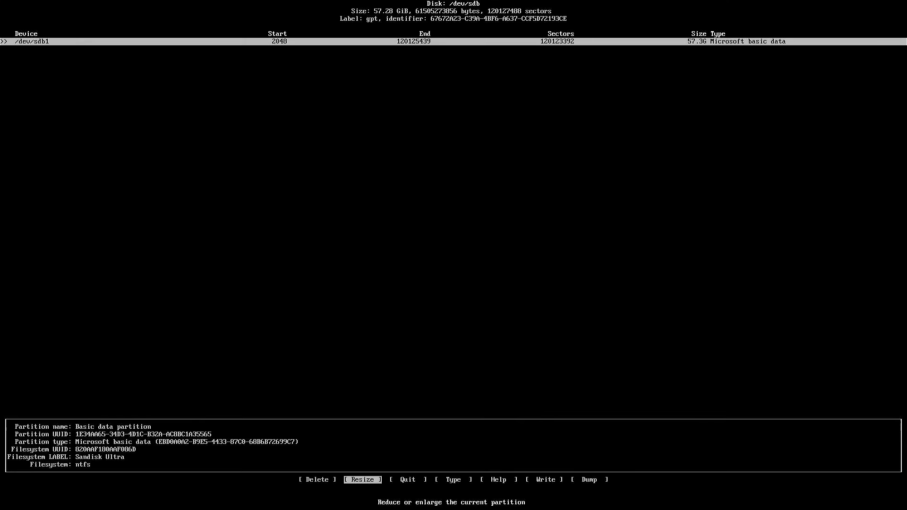
{"action": "key", "text": "Return"}
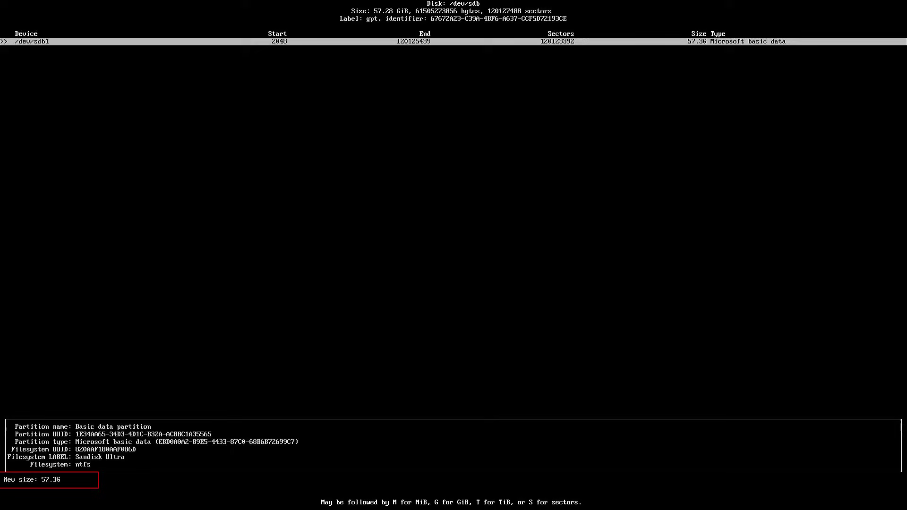
{"action": "key", "text": "BackSpace"}
{"action": "key", "text": "BackSpace"}
{"action": "key", "text": "BackSpace"}
{"action": "key", "text": "BackSpace"}
{"action": "type", "text": "1G"}
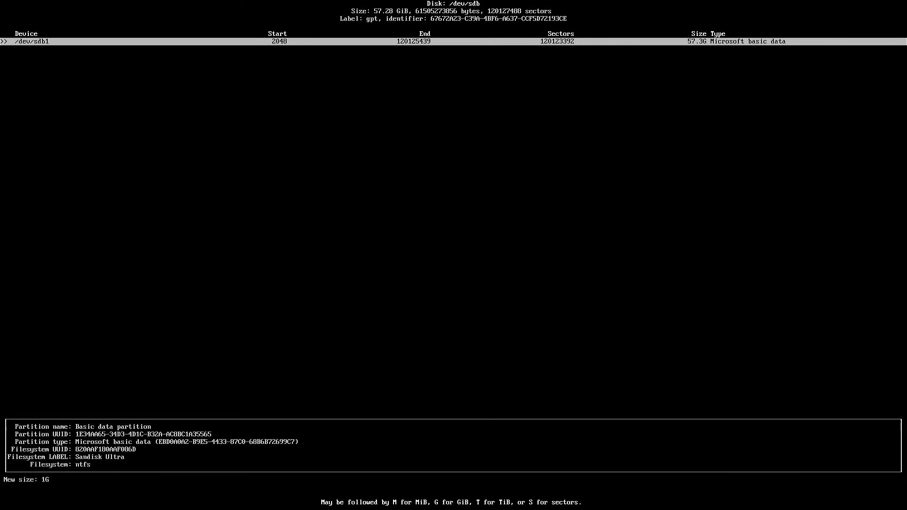
{"action": "key", "text": "Return"}
{"action": "key", "text": "Right"}
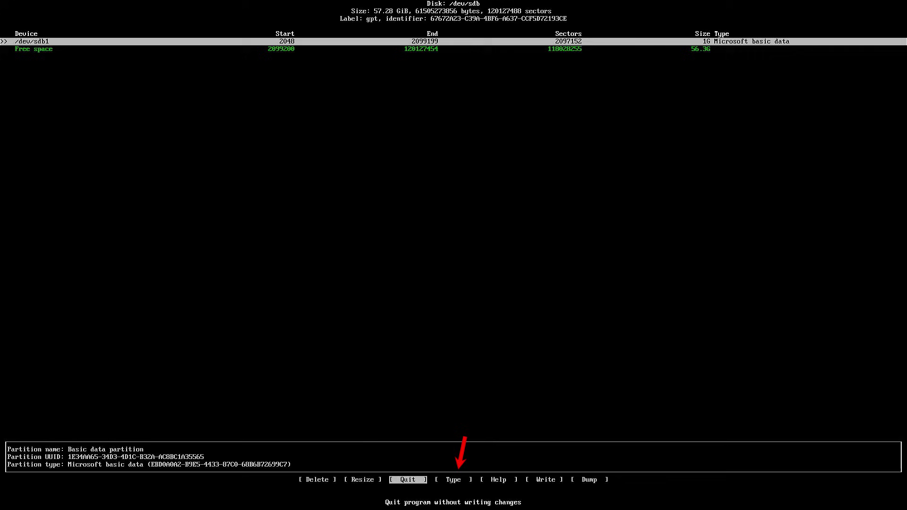
{"action": "key", "text": "Right"}
{"action": "key", "text": "Return"}
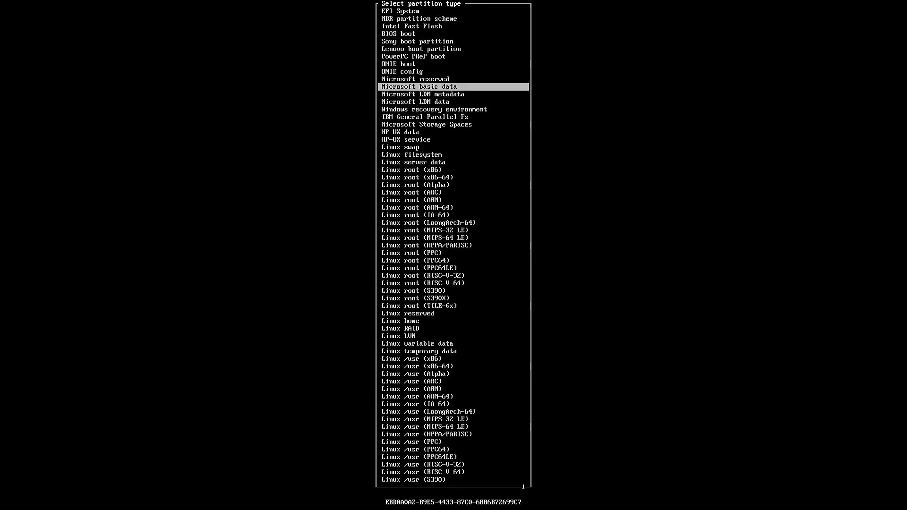
{"action": "key", "text": "Up"}
{"action": "key", "text": "Up"}
{"action": "key", "text": "Up"}
{"action": "key", "text": "Up"}
{"action": "key", "text": "Up"}
{"action": "key", "text": "Up"}
{"action": "key", "text": "Up"}
{"action": "key", "text": "Up"}
{"action": "key", "text": "Up"}
{"action": "key", "text": "Up"}
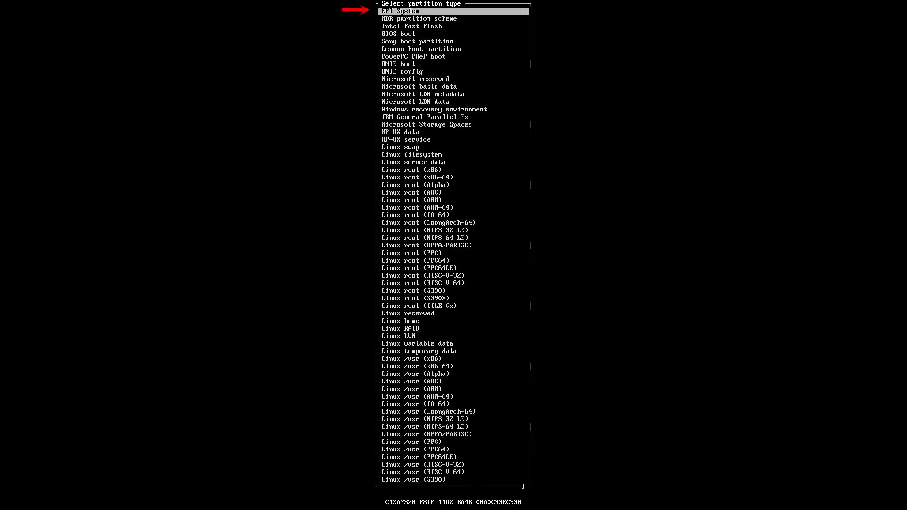
{"action": "key", "text": "Return"}
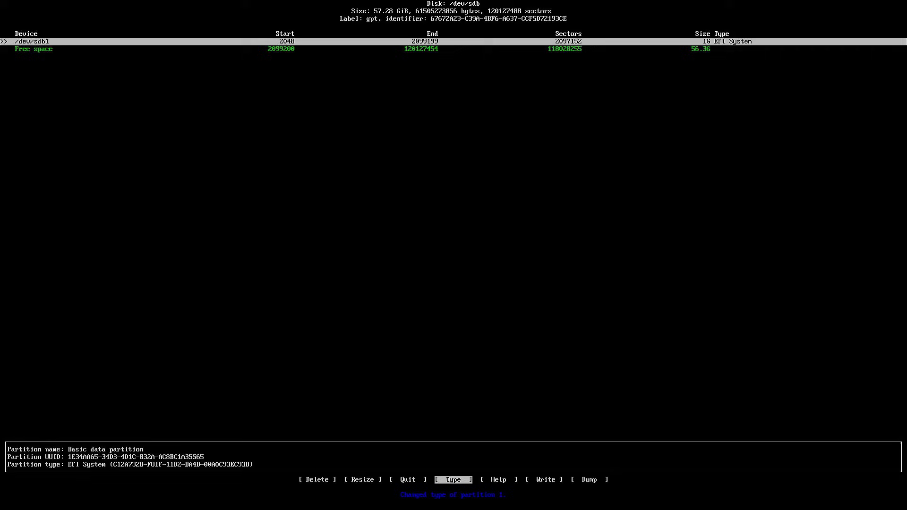
Create sdb2 as a 56.3G Linux filesystem partition in the free space.
{"action": "key", "text": "Down"}
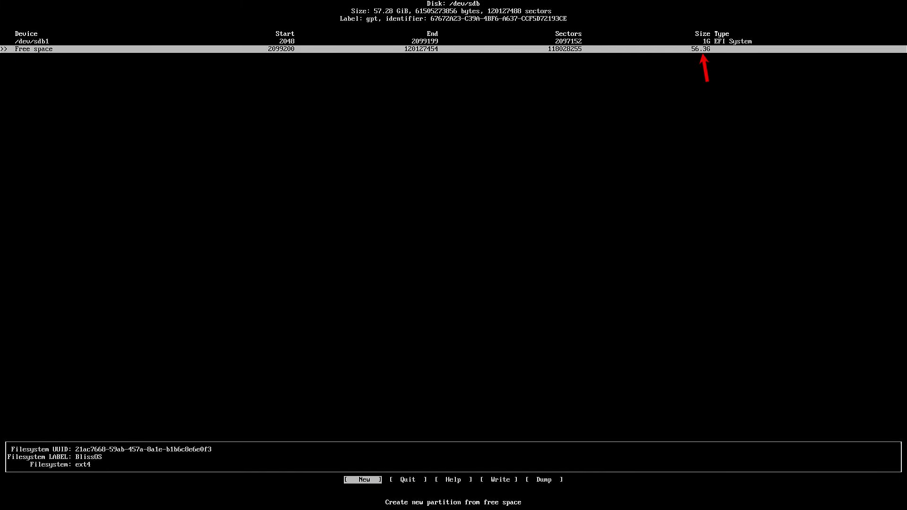
{"action": "key", "text": "Return"}
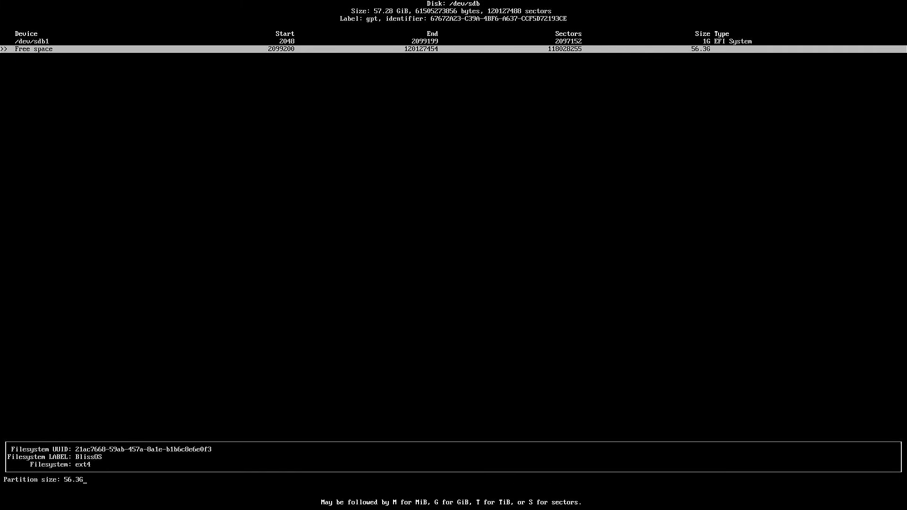
{"action": "key", "text": "Return"}
{"action": "key", "text": "Right"}
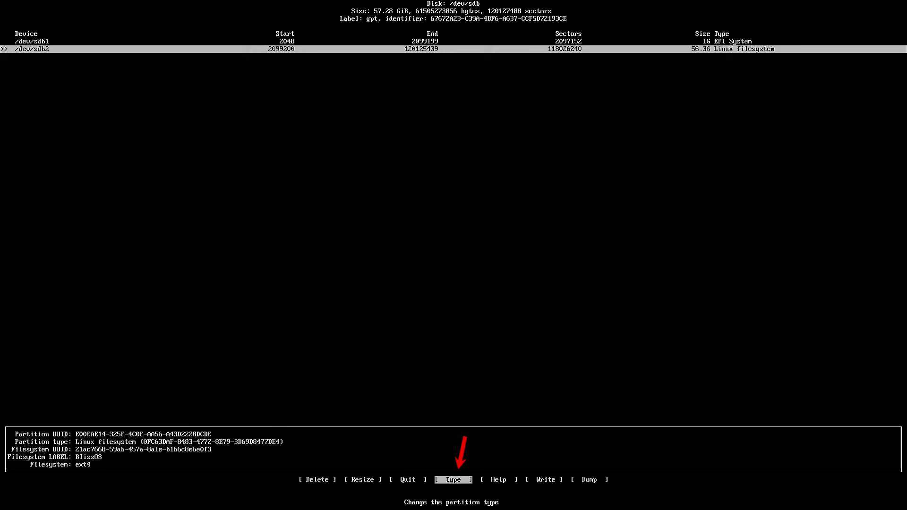
{"action": "key", "text": "Return"}
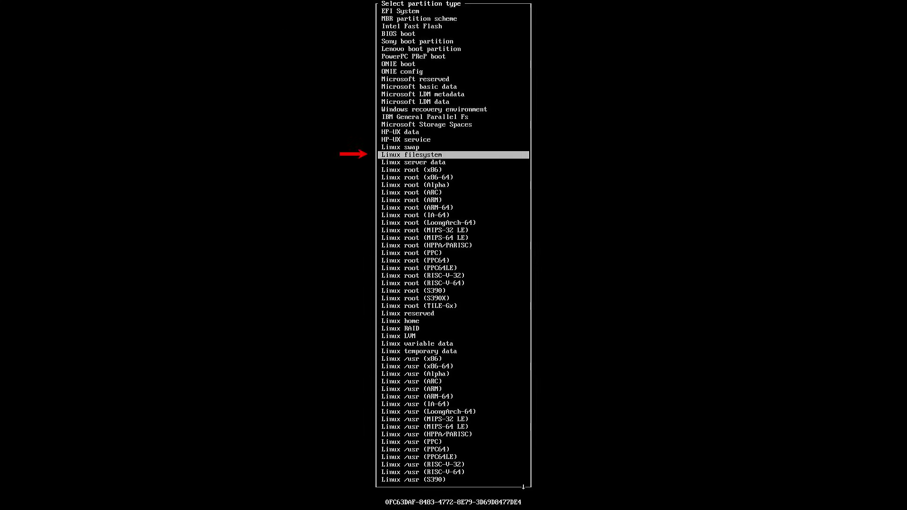
{"action": "key", "text": "Return"}
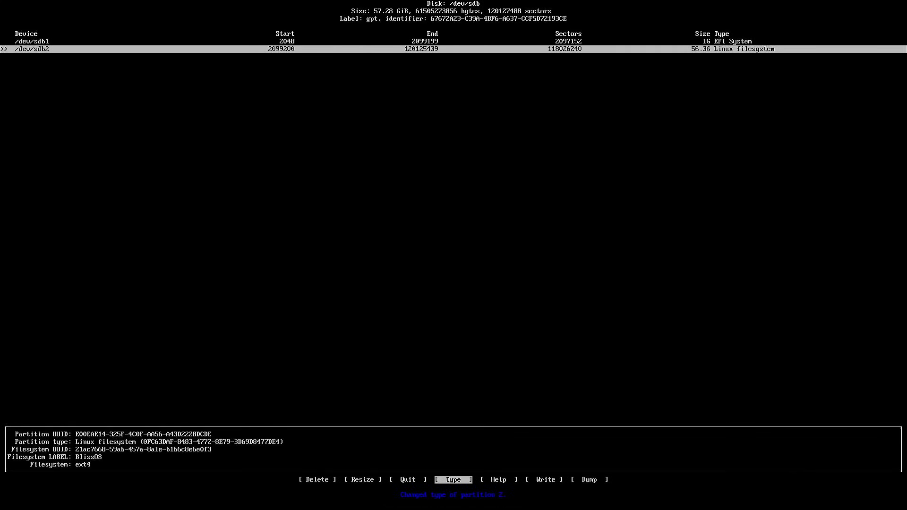
Write the partition table, confirming with yes, and quit cfdisk to restart the installer.
{"action": "key", "text": "Right"}
{"action": "key", "text": "Right"}
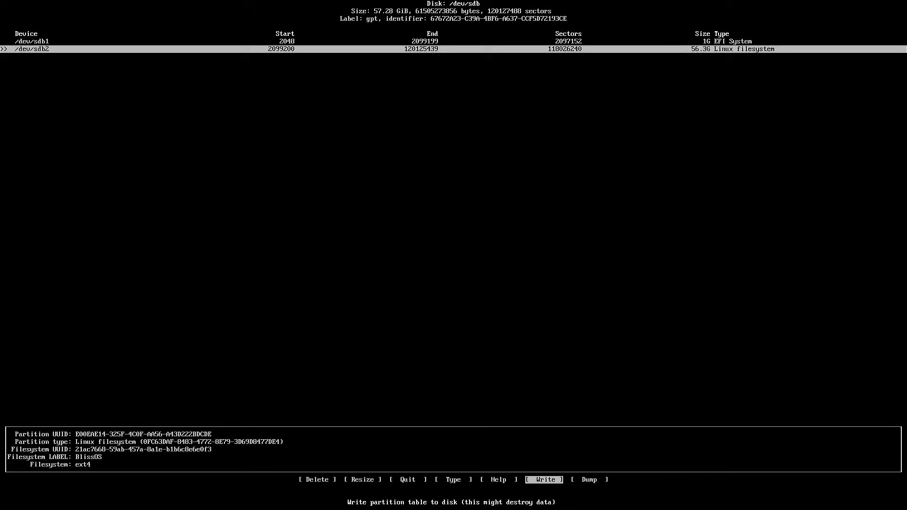
{"action": "key", "text": "Return"}
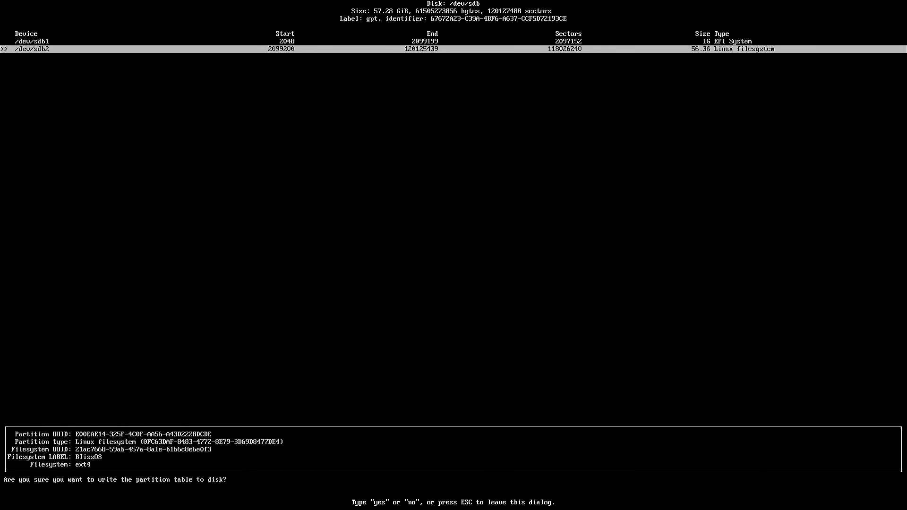
{"action": "type", "text": "yes"}
{"action": "key", "text": "Return"}
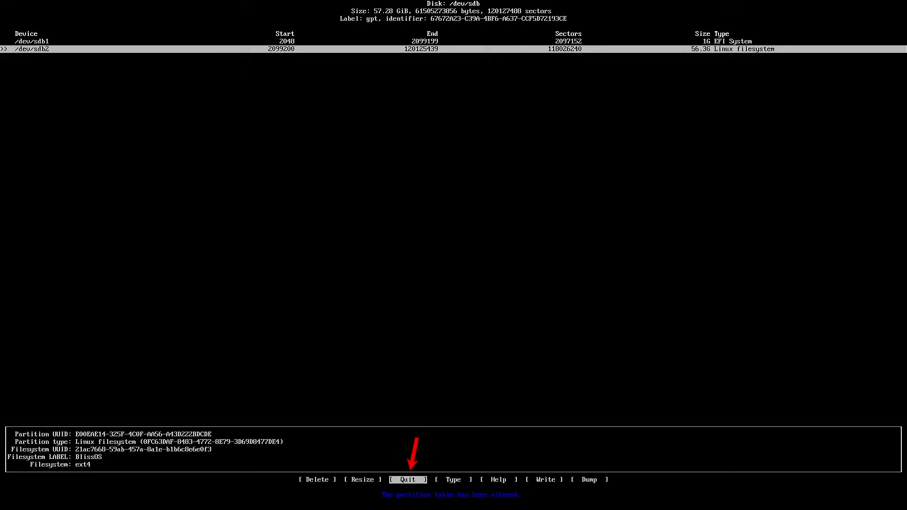
{"action": "key", "text": "Return"}
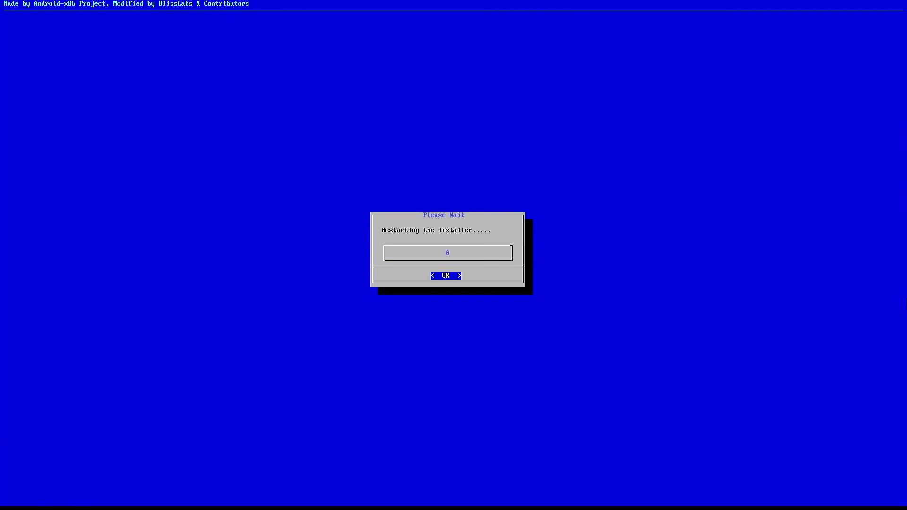
Format sdb1 as the fat32 ESP boot partition, keeping the name ESP.
{"action": "key", "text": "Return"}
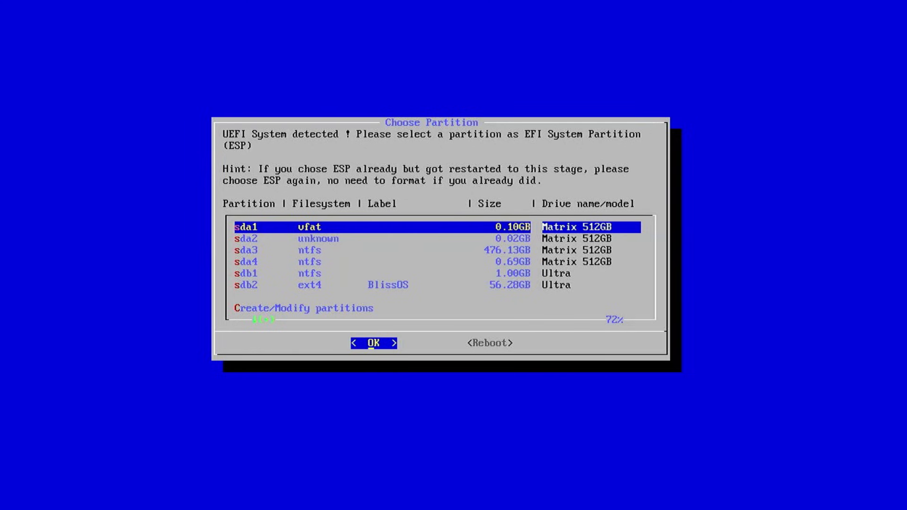
{"action": "key", "text": "Down"}
{"action": "key", "text": "Down"}
{"action": "key", "text": "Down"}
{"action": "key", "text": "Down"}
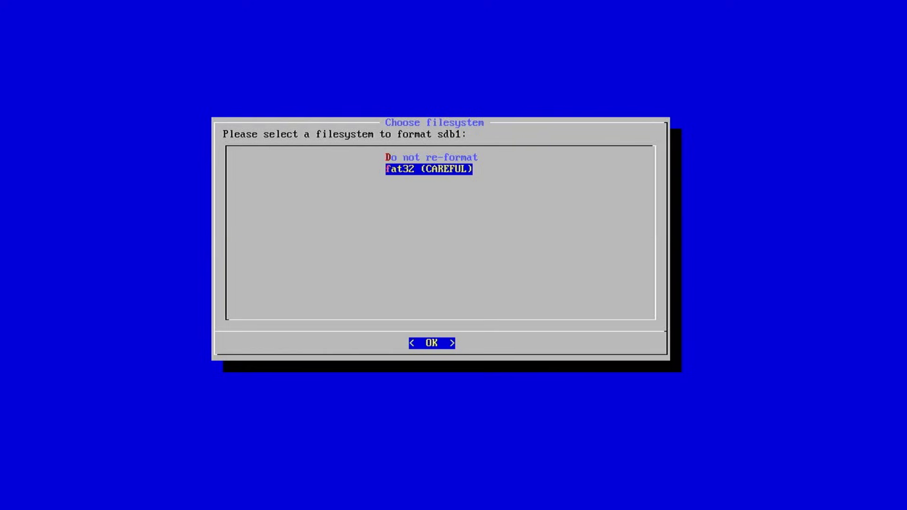
{"action": "key", "text": "Return"}
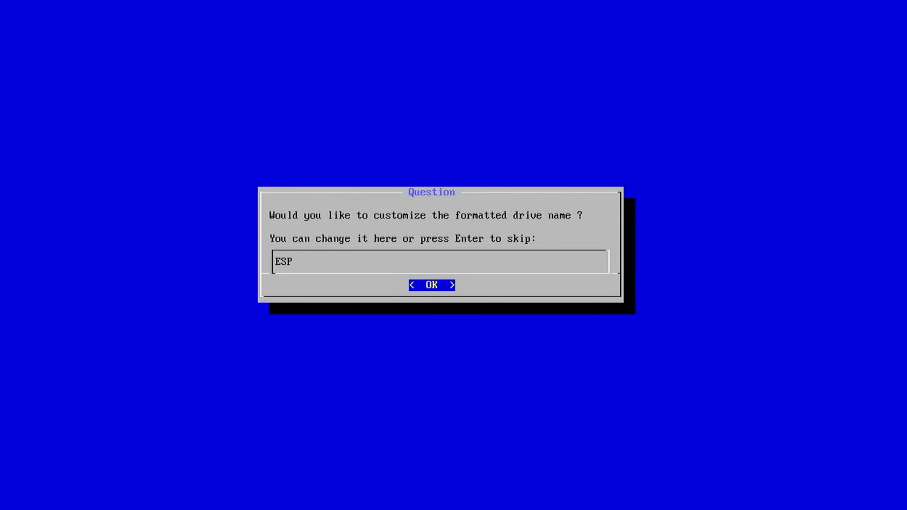
{"action": "key", "text": "Return"}
{"action": "key", "text": "Left"}
{"action": "key", "text": "Return"}
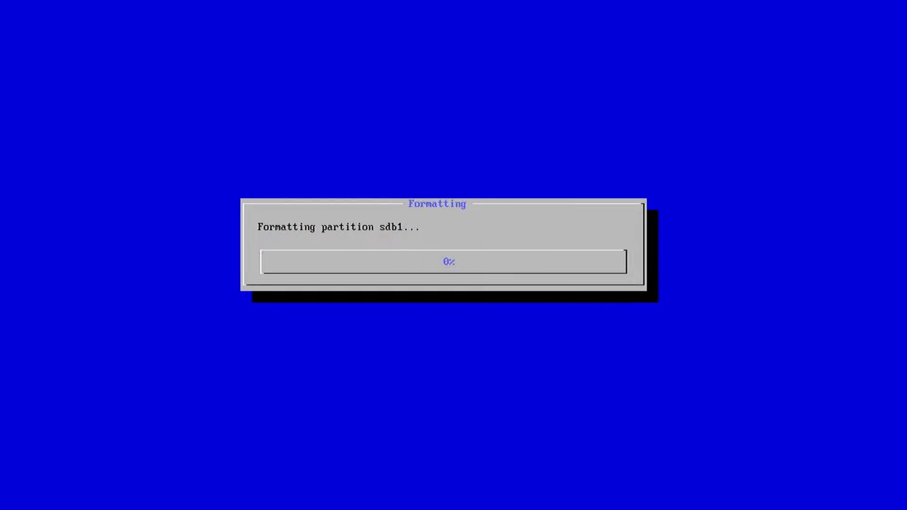
Choose sdb2 as the install partition and format it ext4 named BlissOS.
{"action": "key", "text": "Down"}
{"action": "key", "text": "Down"}
{"action": "key", "text": "Down"}
{"action": "key", "text": "Down"}
{"action": "key", "text": "Down"}
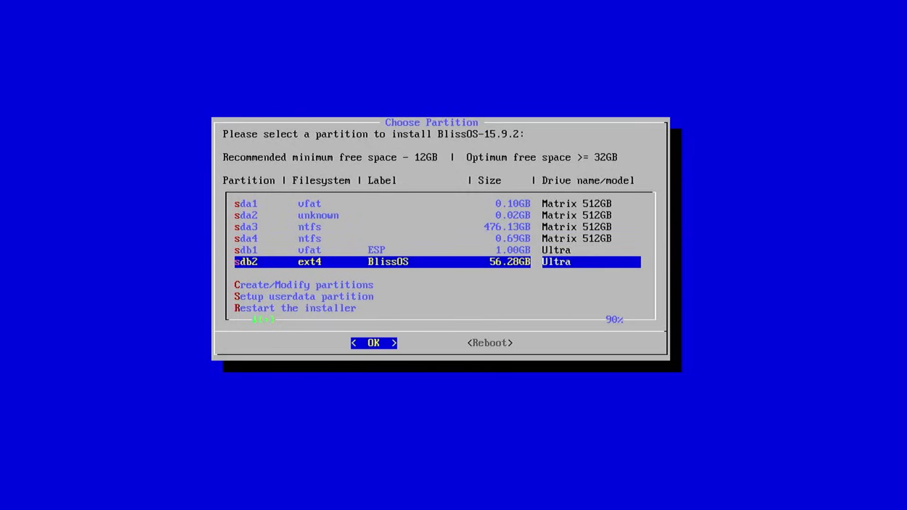
{"action": "key", "text": "Return"}
{"action": "key", "text": "Down"}
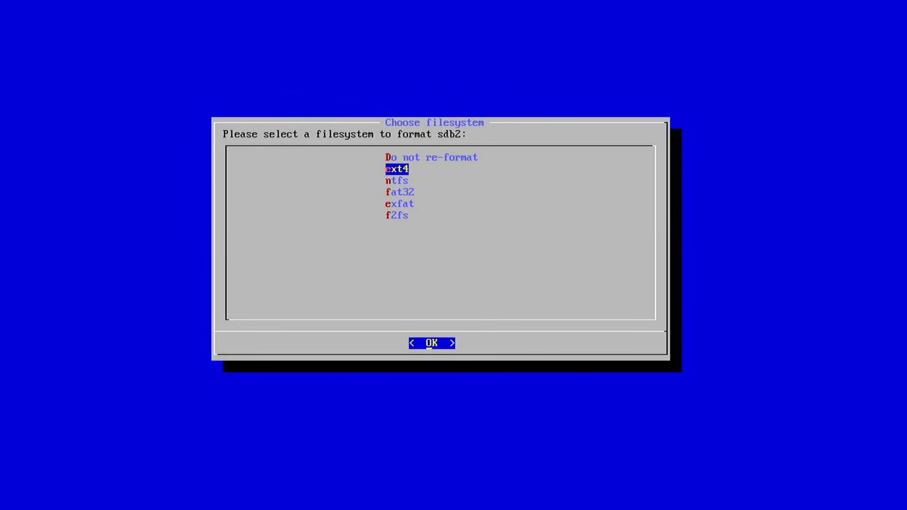
{"action": "key", "text": "Return"}
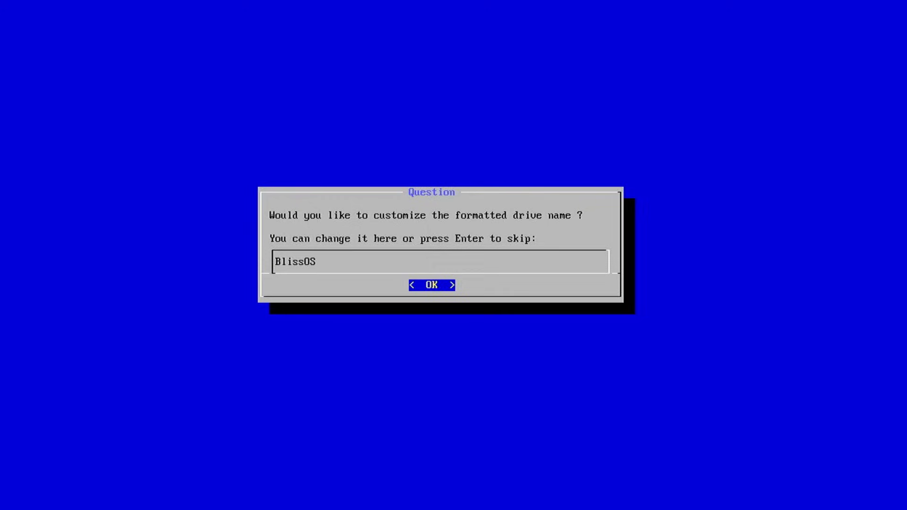
{"action": "key", "text": "Return"}
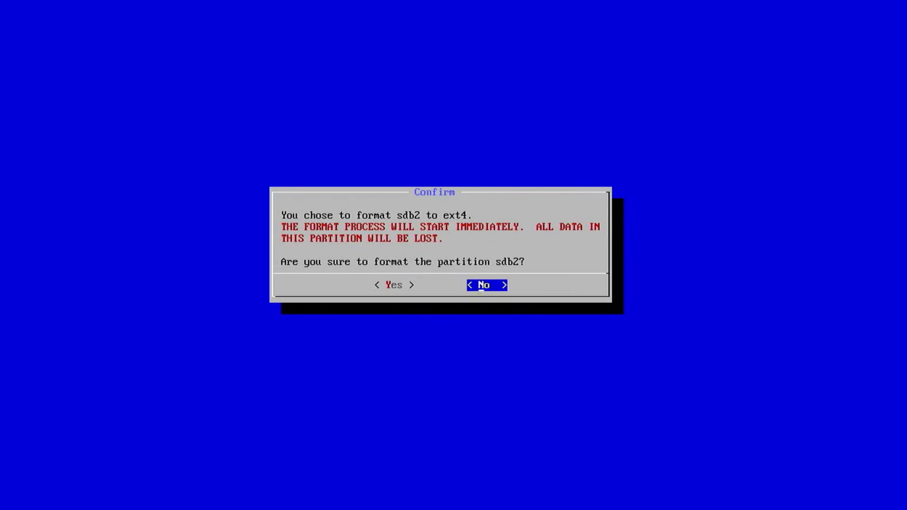
{"action": "key", "text": "Left"}
{"action": "key", "text": "Return"}
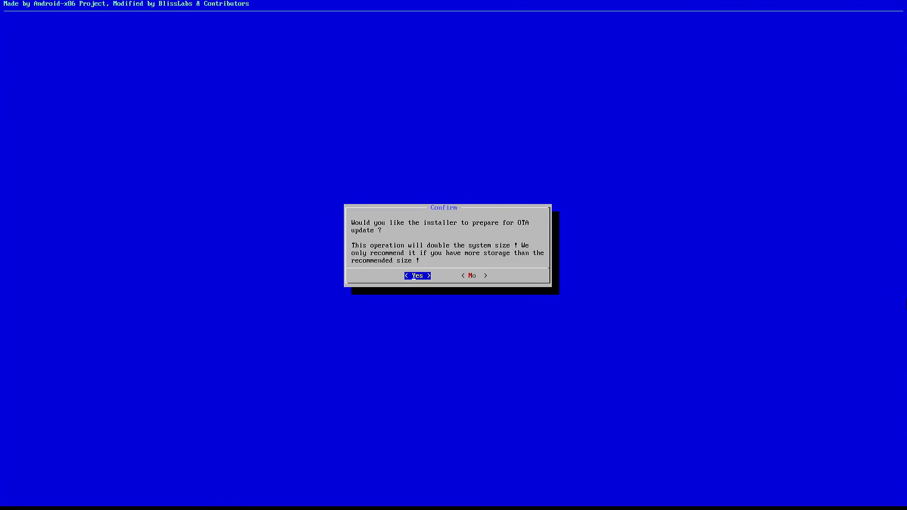
Accept OTA update preparation and reboot after BlissOS-15.9.2 installs with Grub2.
{"action": "key", "text": "Return"}
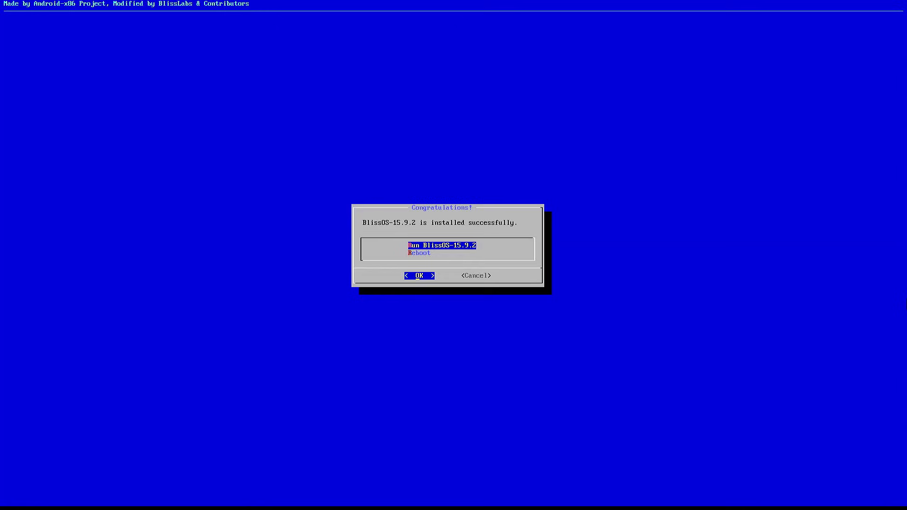
{"action": "key", "text": "Down"}
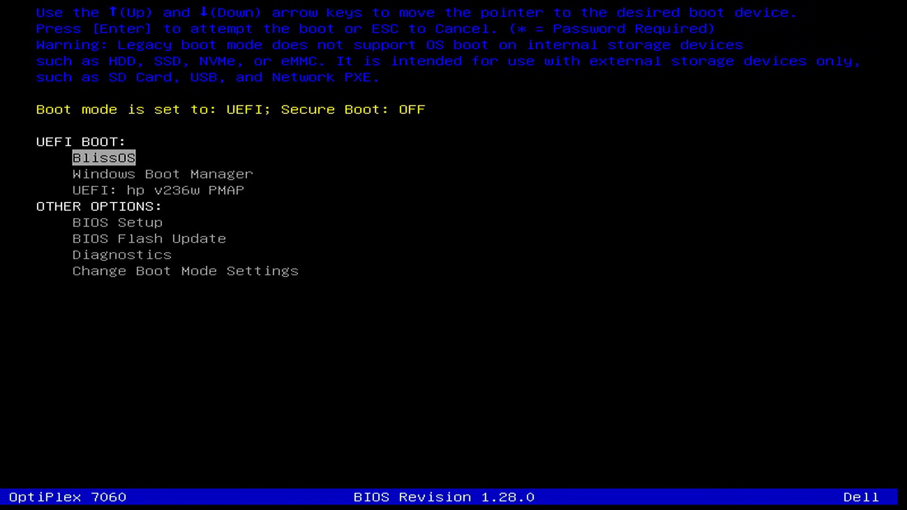
Boot the BlissOS entry and first GRUB option, then make Smart Dock the home app always.
{"action": "key", "text": "Return"}
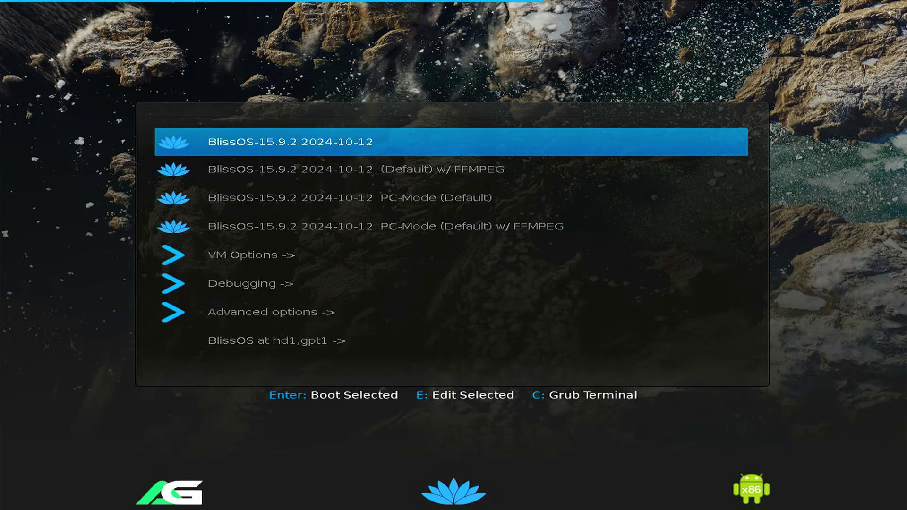
{"action": "key", "text": "Return"}
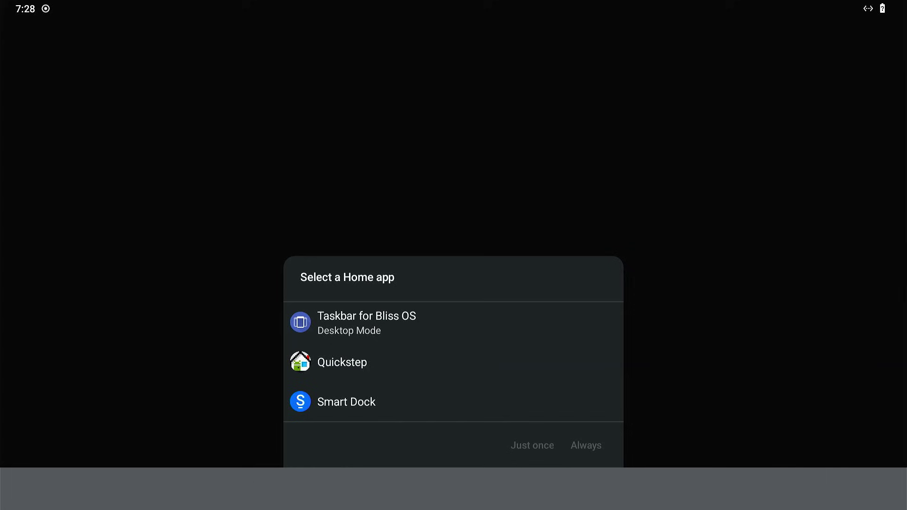
{"action": "left_click", "coordinate": [346, 402]}
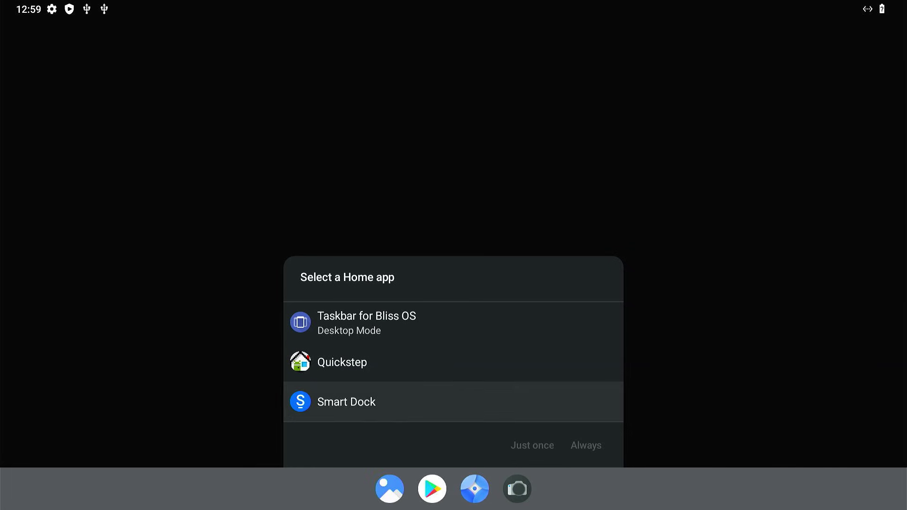
{"action": "key", "text": "Right"}
{"action": "key", "text": "Return"}
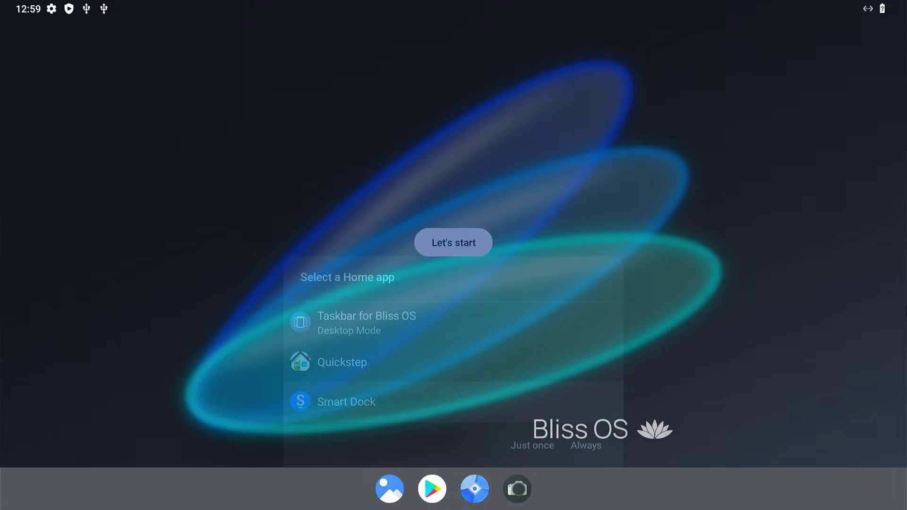
Start the Smart Dock welcome setup and choose the Desktop dock layout.
{"action": "key", "text": "Return"}
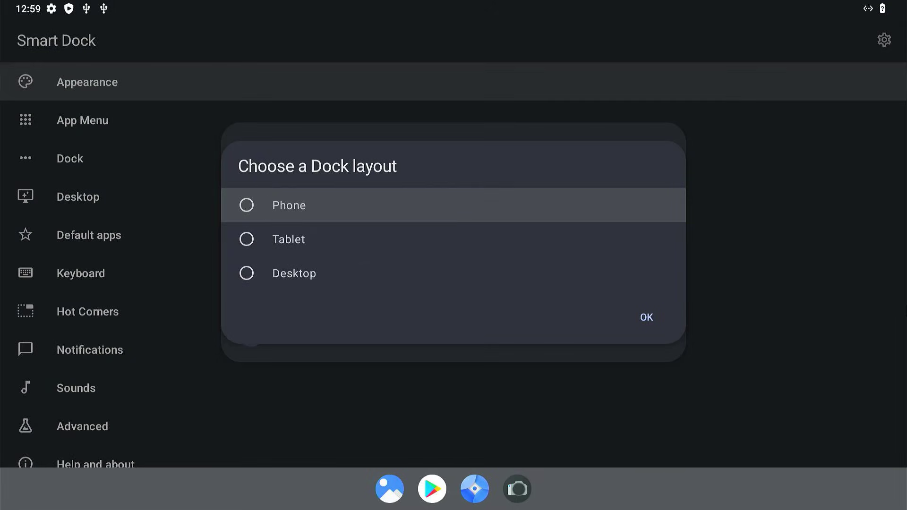
{"action": "key", "text": "Down"}
{"action": "key", "text": "Down"}
{"action": "key", "text": "Return"}
{"action": "key", "text": "Down"}
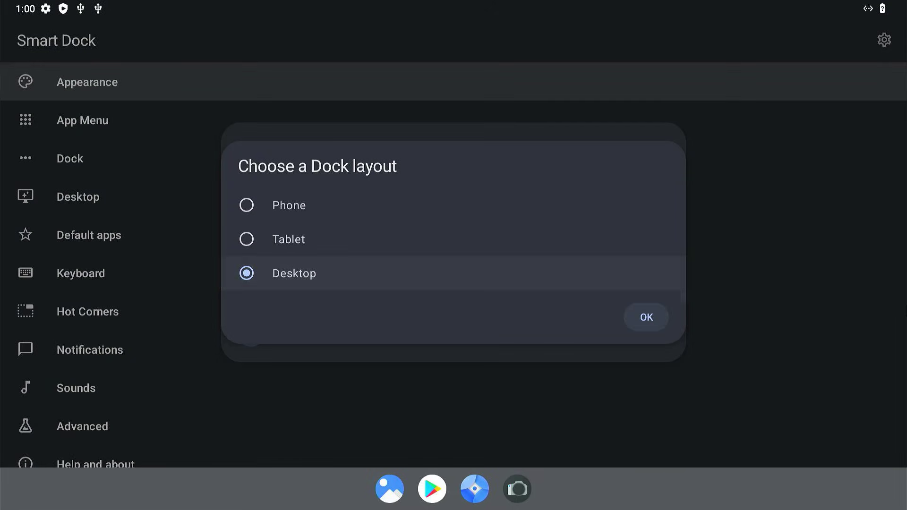
{"action": "key", "text": "Return"}
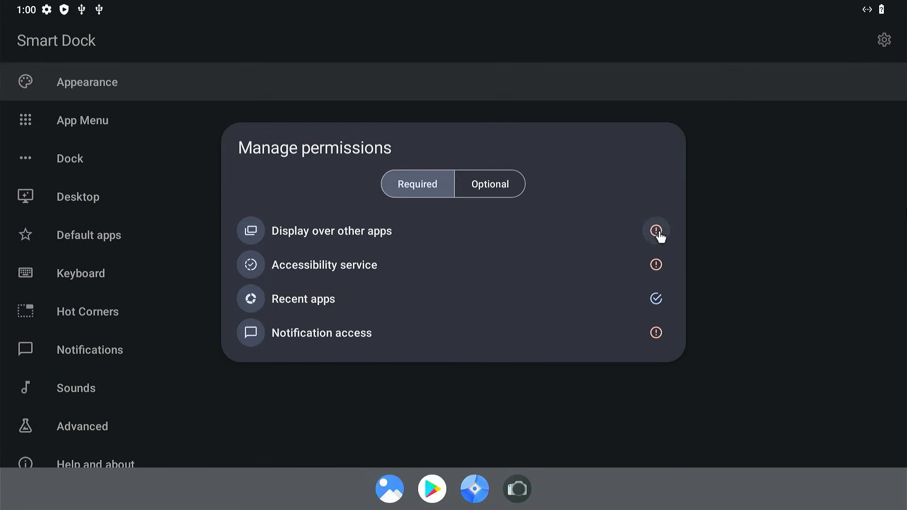
Allow Smart Dock to display over other apps and enable its accessibility service.
{"action": "left_click", "coordinate": [656, 233]}
{"action": "left_click", "coordinate": [648, 286]}
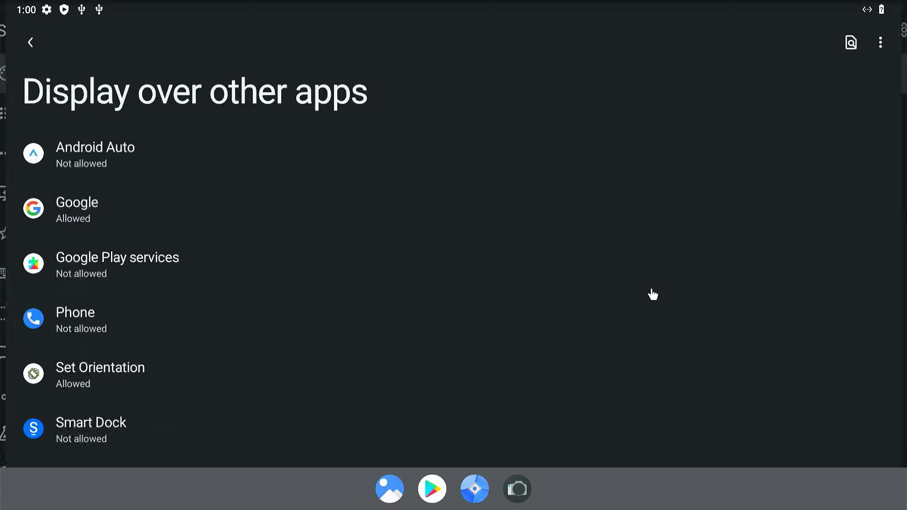
{"action": "left_click", "coordinate": [145, 441]}
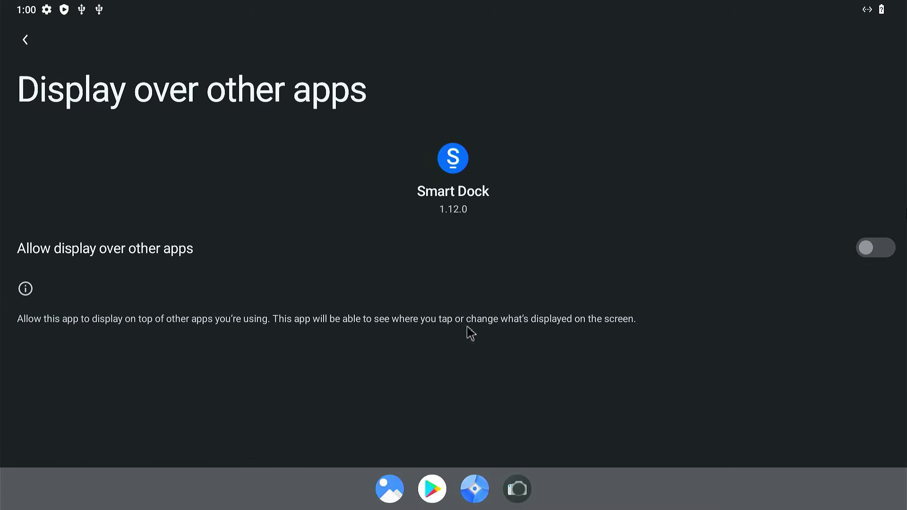
{"action": "left_click", "coordinate": [889, 262]}
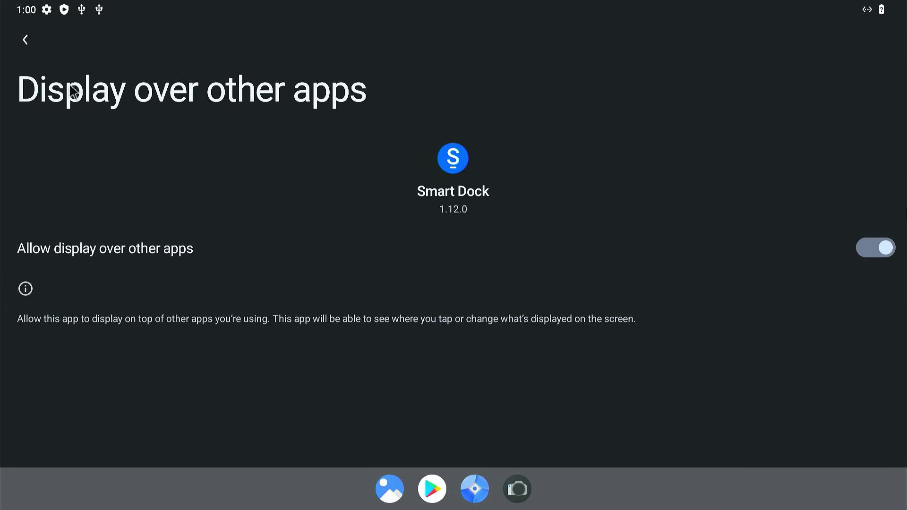
{"action": "left_click", "coordinate": [25, 56]}
{"action": "left_click", "coordinate": [21, 38]}
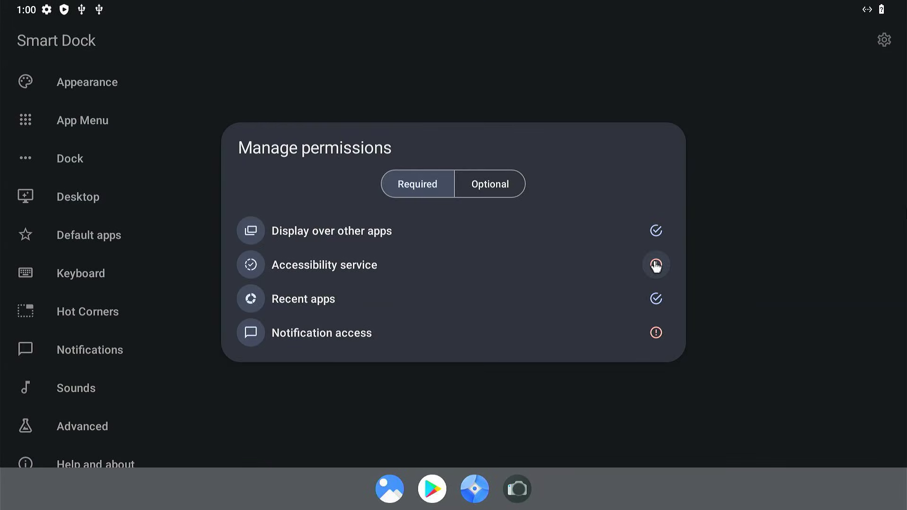
{"action": "left_click", "coordinate": [655, 264]}
{"action": "left_click", "coordinate": [655, 284]}
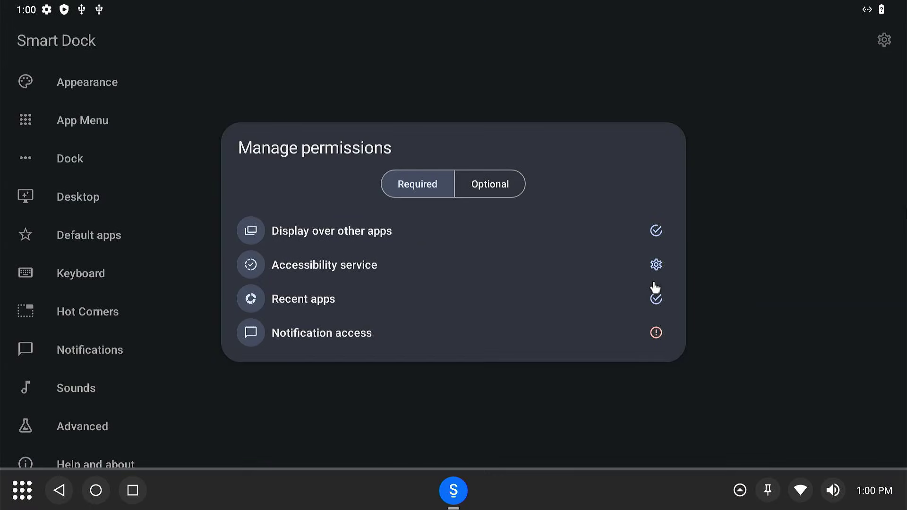
Grant Smart Dock notification access, then back out and close the permissions summary.
{"action": "left_click", "coordinate": [657, 333]}
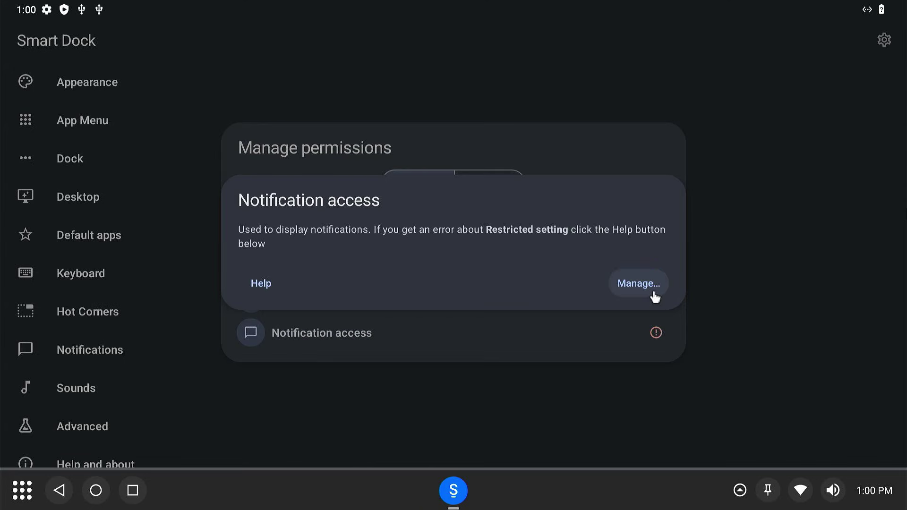
{"action": "left_click", "coordinate": [654, 297]}
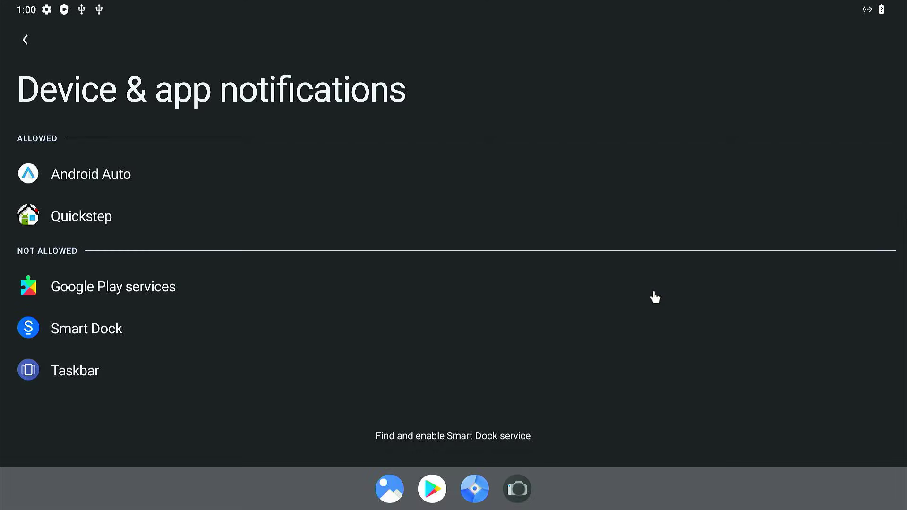
{"action": "left_click", "coordinate": [153, 330]}
{"action": "left_click", "coordinate": [876, 254]}
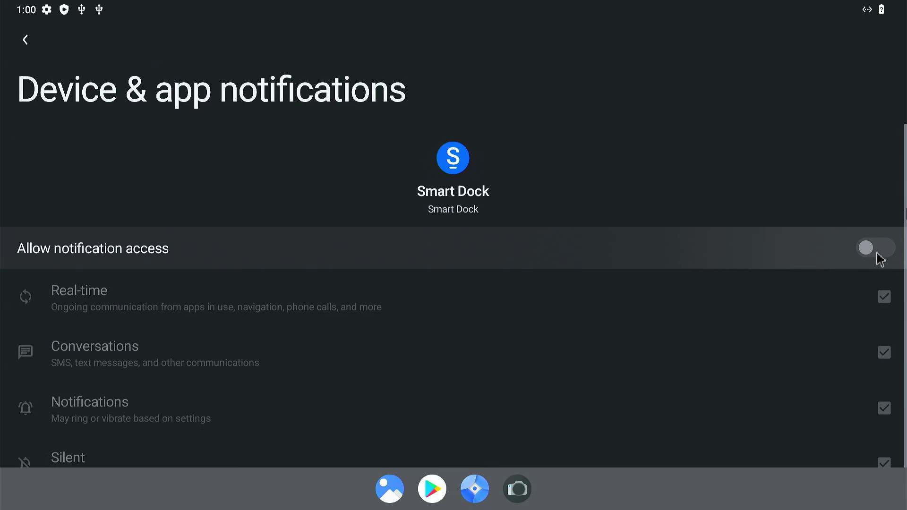
{"action": "left_click", "coordinate": [670, 311]}
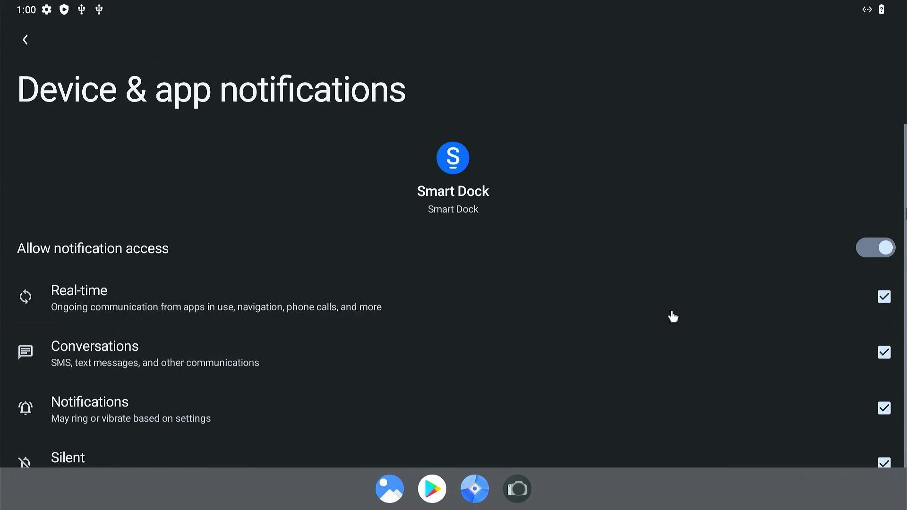
{"action": "left_click", "coordinate": [21, 43]}
{"action": "left_click", "coordinate": [21, 43]}
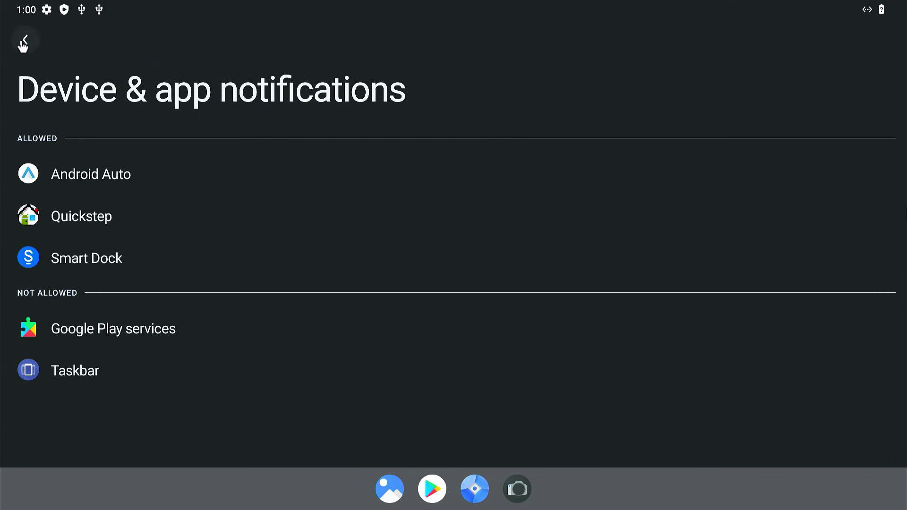
{"action": "left_click", "coordinate": [547, 421]}
Resume the unfinished Android setup from notifications and choose not to copy data.
{"action": "key", "text": "Escape"}
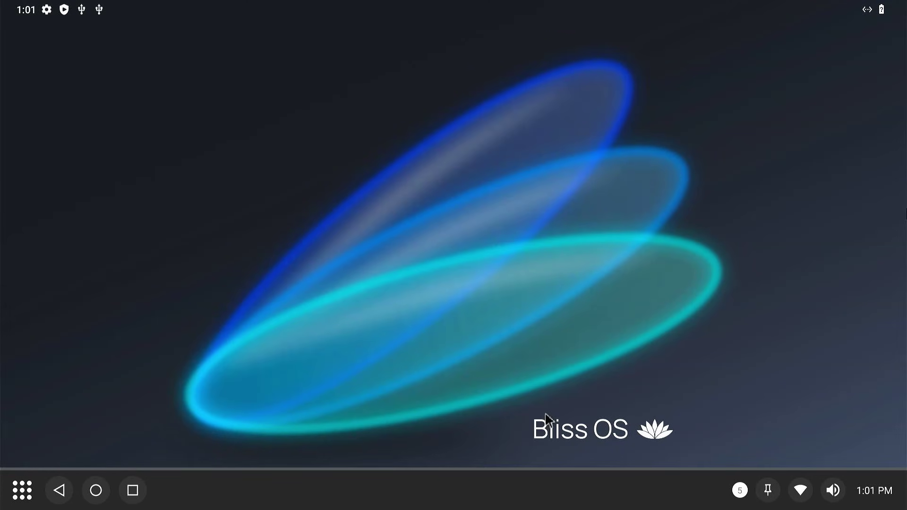
{"action": "left_click", "coordinate": [377, 6]}
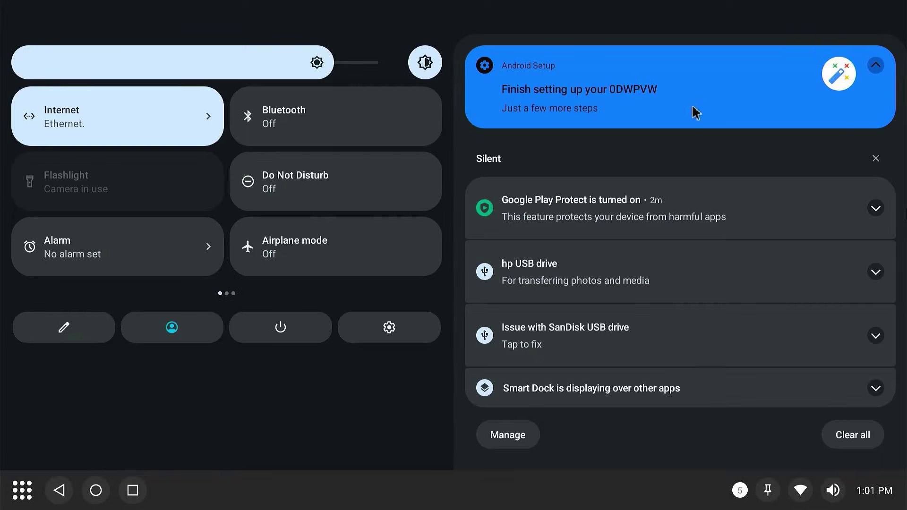
{"action": "left_click", "coordinate": [658, 114]}
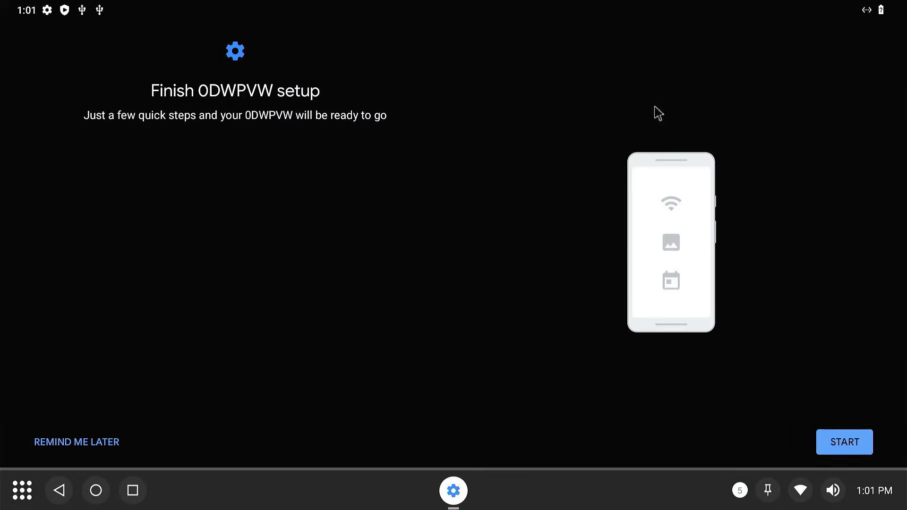
{"action": "left_click", "coordinate": [845, 443]}
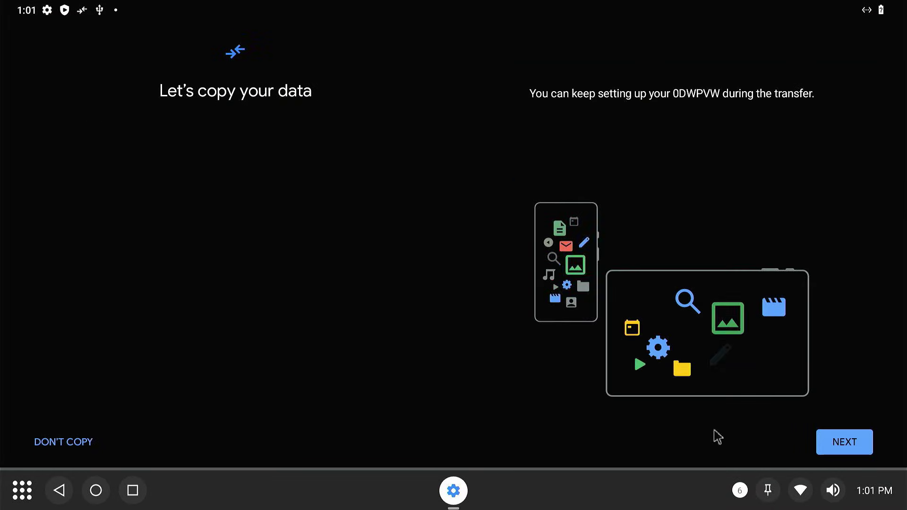
{"action": "left_click", "coordinate": [53, 443]}
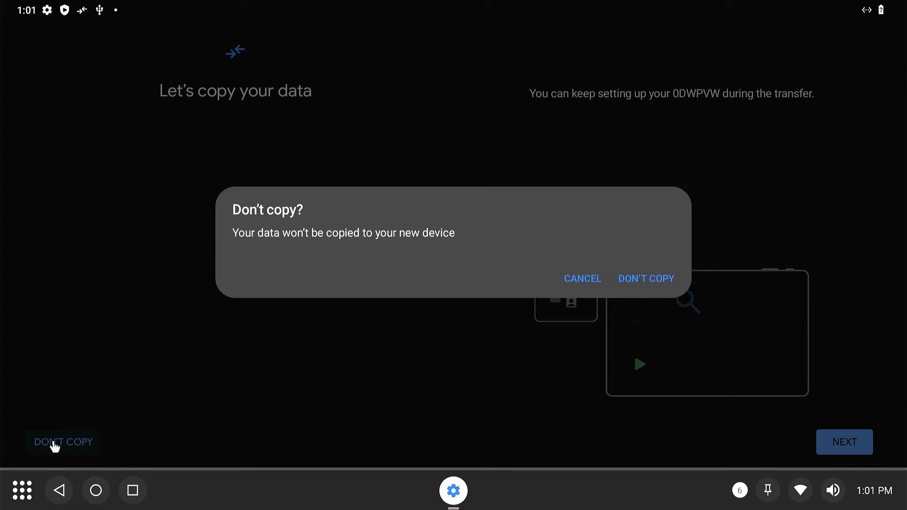
{"action": "left_click", "coordinate": [626, 283]}
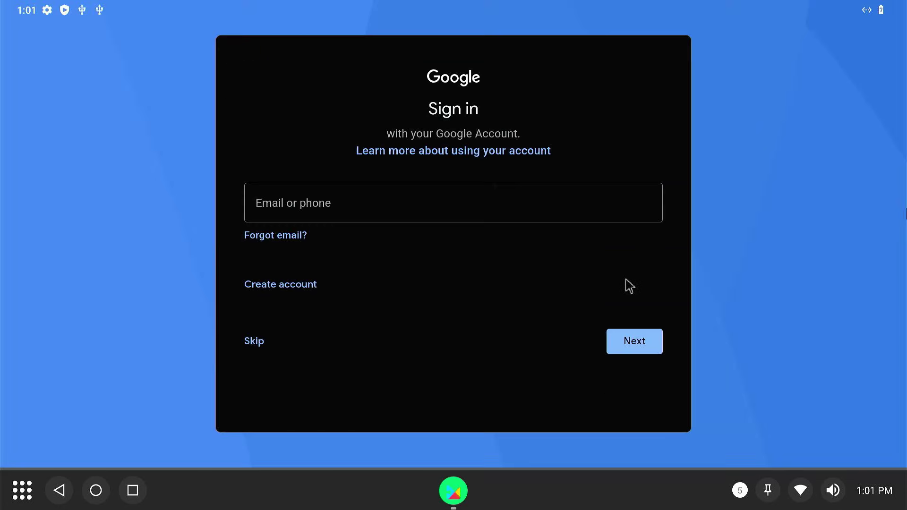
Sign in with the Google account email and password, accepting terms and services.
{"action": "left_click", "coordinate": [479, 210]}
{"action": "key", "text": "Return"}
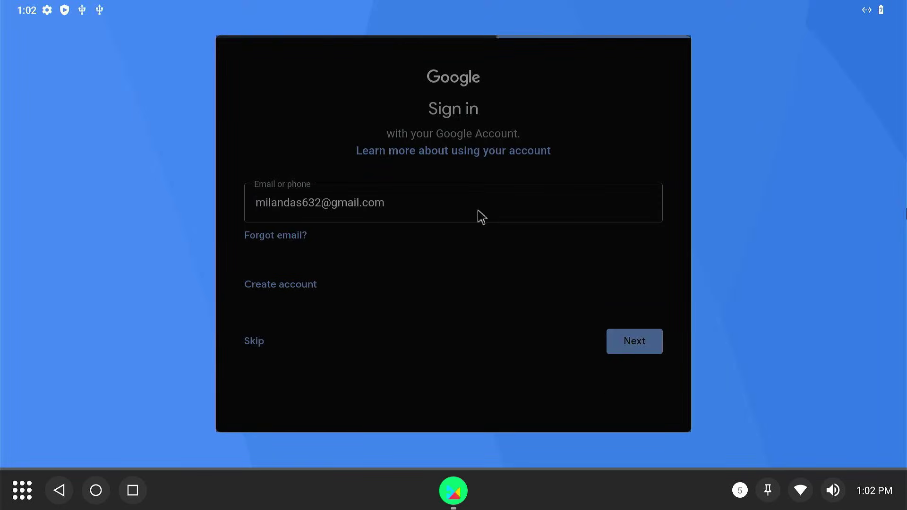
{"action": "type", "text": "••••••••••••••#"}
{"action": "key", "text": "Return"}
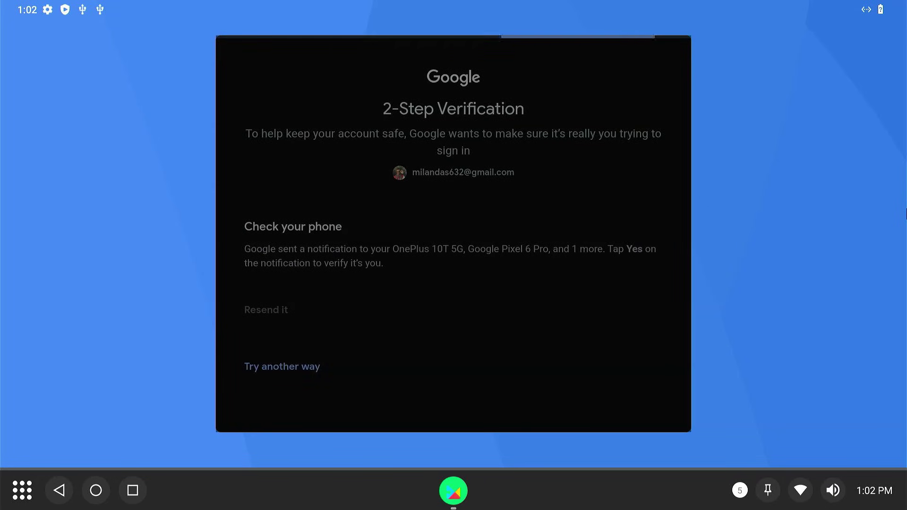
{"action": "left_click", "coordinate": [658, 330]}
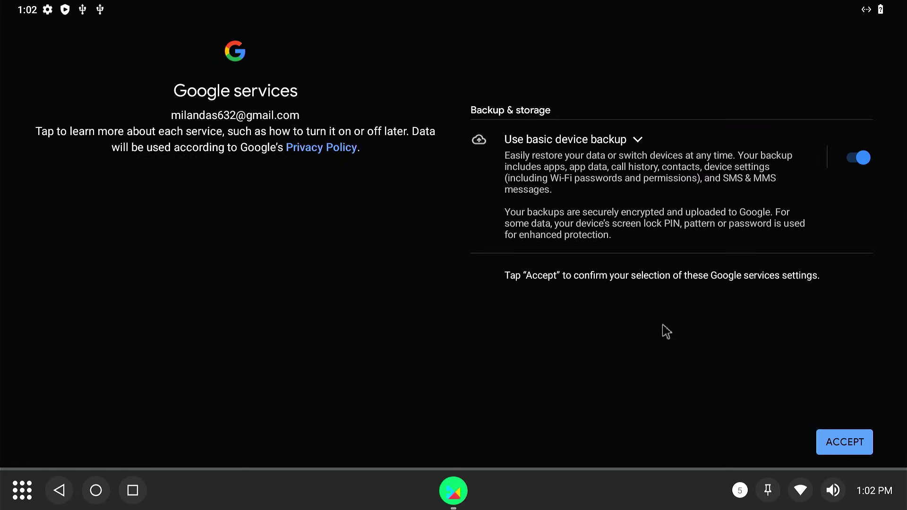
{"action": "left_click", "coordinate": [850, 446]}
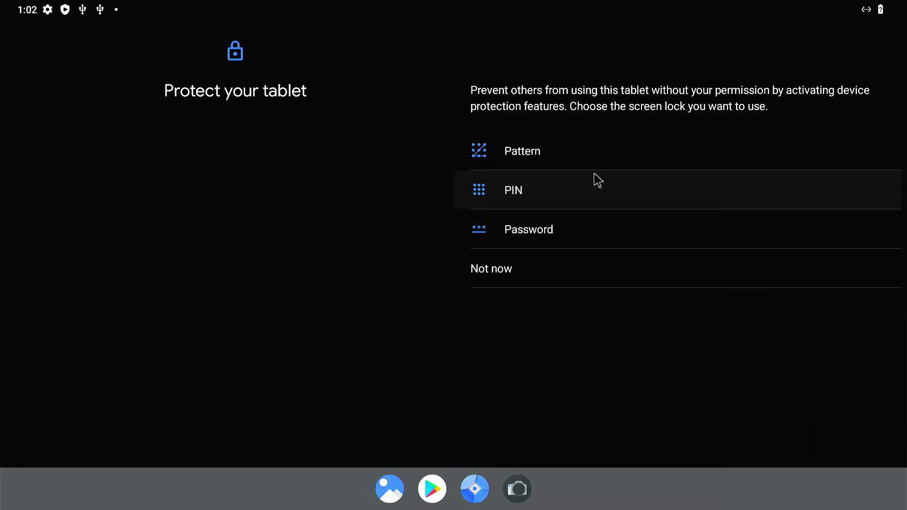
Set a 3×3 unlock pattern, confirm it, and agree to the Assistant options.
{"action": "left_click", "coordinate": [583, 164]}
{"action": "left_click", "coordinate": [565, 103]}
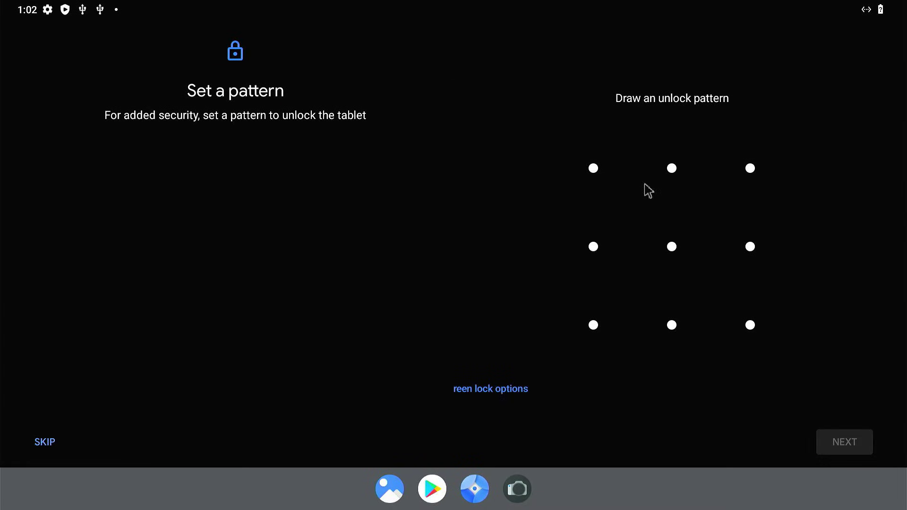
{"action": "mouse_move", "coordinate": [598, 246]}
{"action": "left_mouse_down"}
{"action": "mouse_move", "coordinate": [721, 294]}
{"action": "mouse_move", "coordinate": [553, 324]}
{"action": "left_mouse_up"}
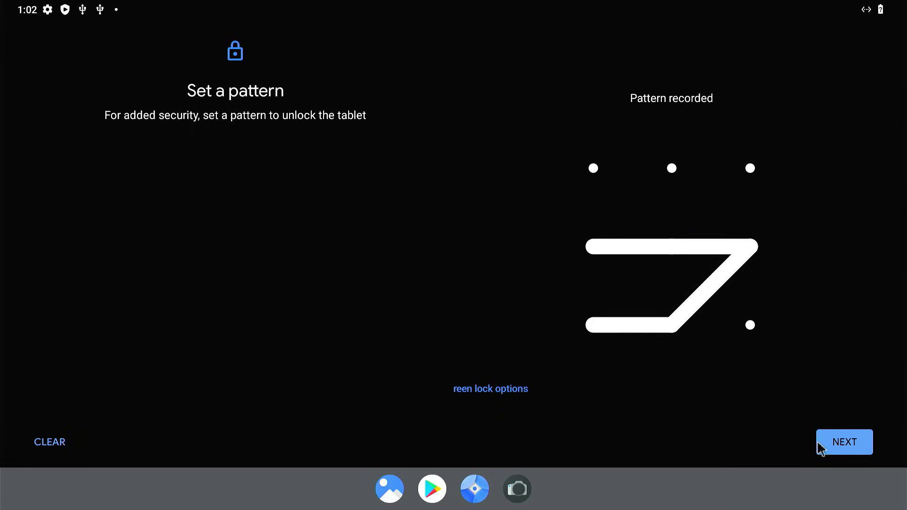
{"action": "left_click", "coordinate": [843, 449]}
{"action": "mouse_move", "coordinate": [580, 243]}
{"action": "left_mouse_down"}
{"action": "mouse_move", "coordinate": [806, 257]}
{"action": "mouse_move", "coordinate": [610, 331]}
{"action": "left_mouse_up"}
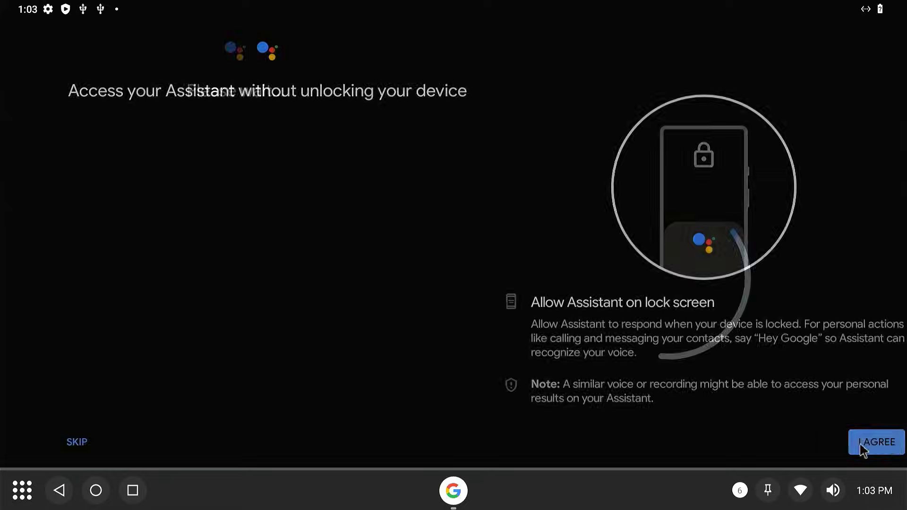
{"action": "left_click", "coordinate": [861, 446]}
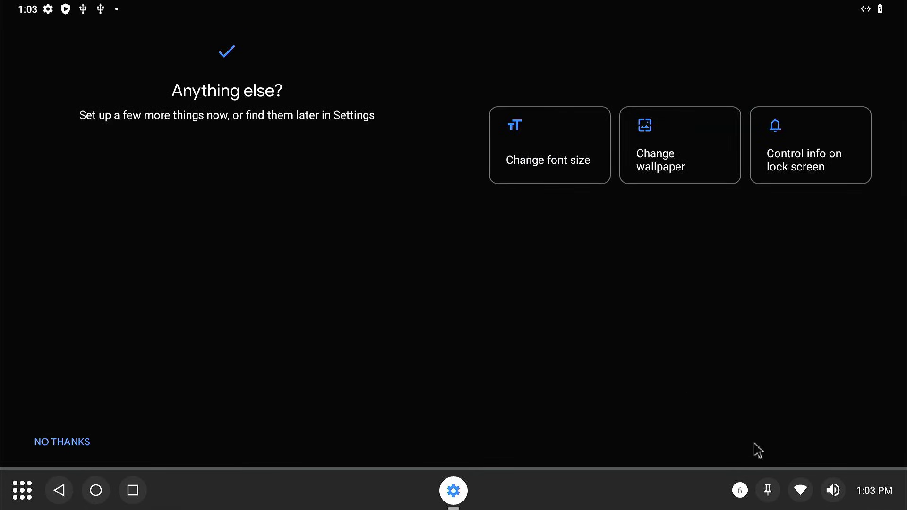
Skip the extra setup options, launch the Play Store and maximize its window.
{"action": "left_click", "coordinate": [62, 444]}
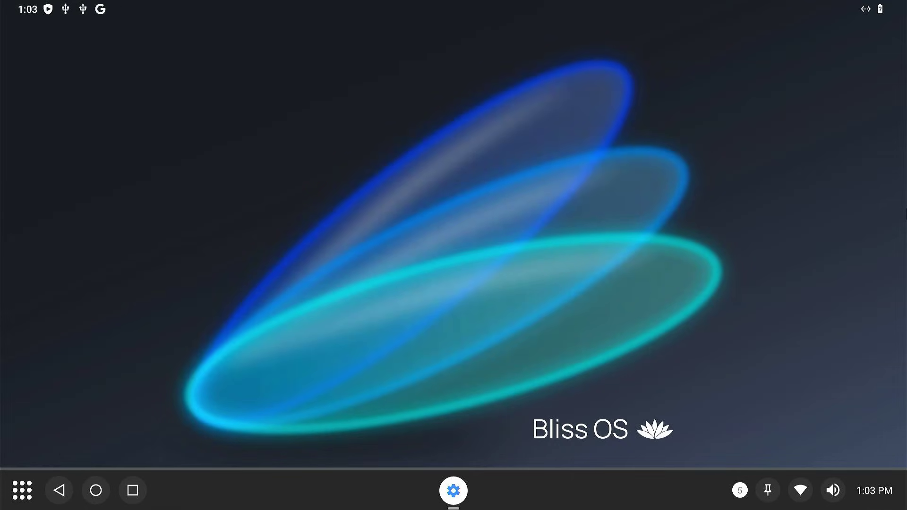
{"action": "left_click", "coordinate": [19, 496]}
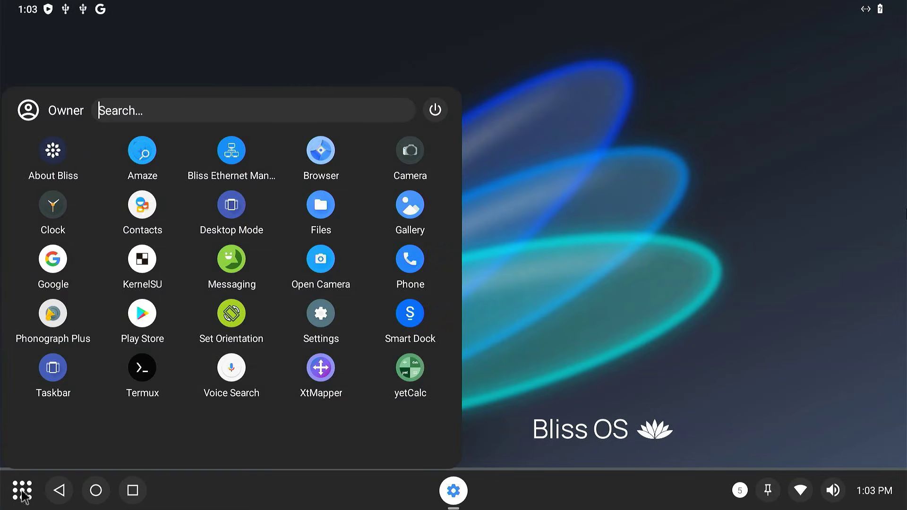
{"action": "left_click", "coordinate": [142, 313]}
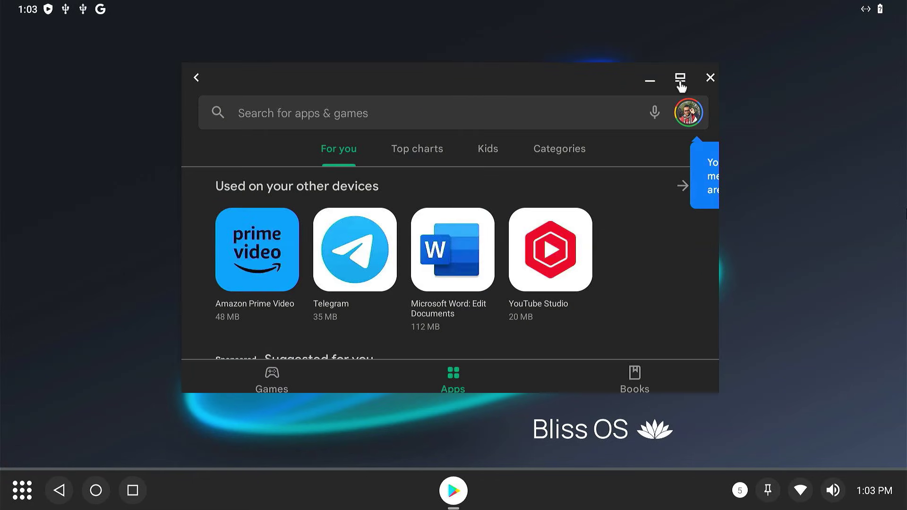
{"action": "left_click", "coordinate": [680, 78]}
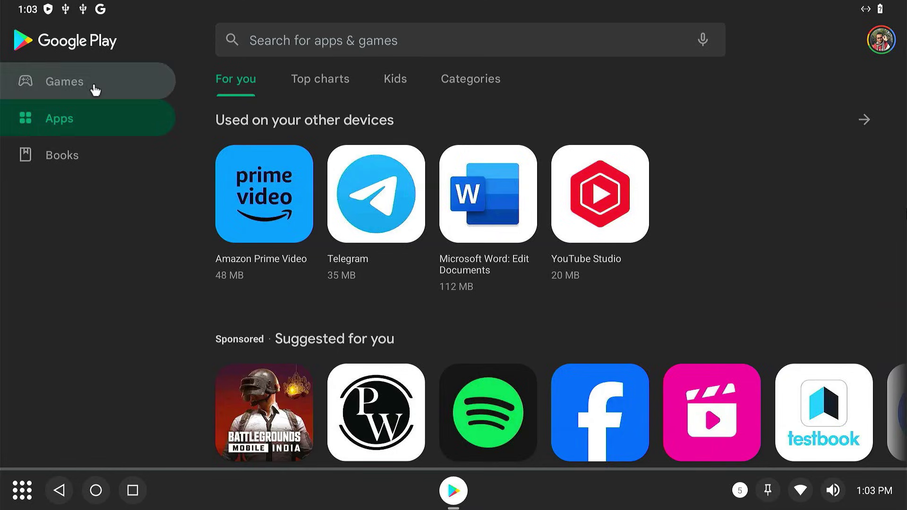
Search for telegram, install Telegram and open it to its sign-up screen.
{"action": "left_click", "coordinate": [94, 88]}
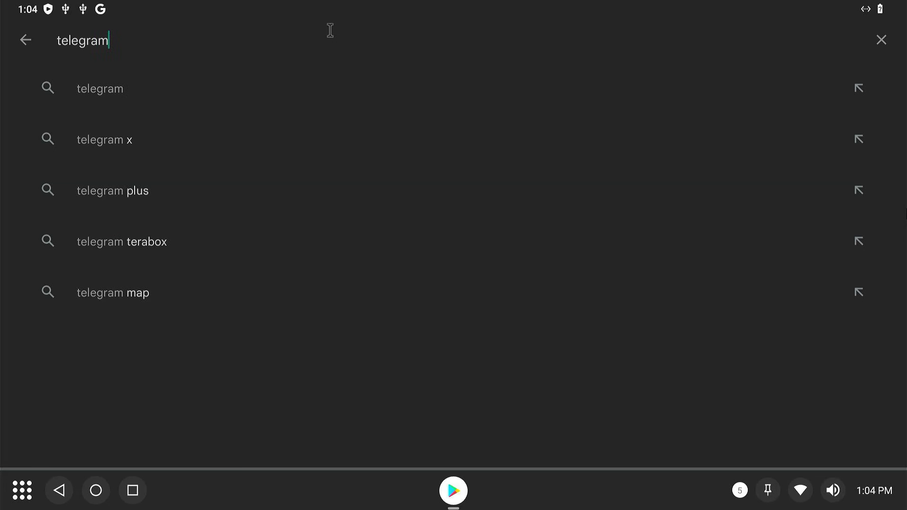
{"action": "key", "text": "Return"}
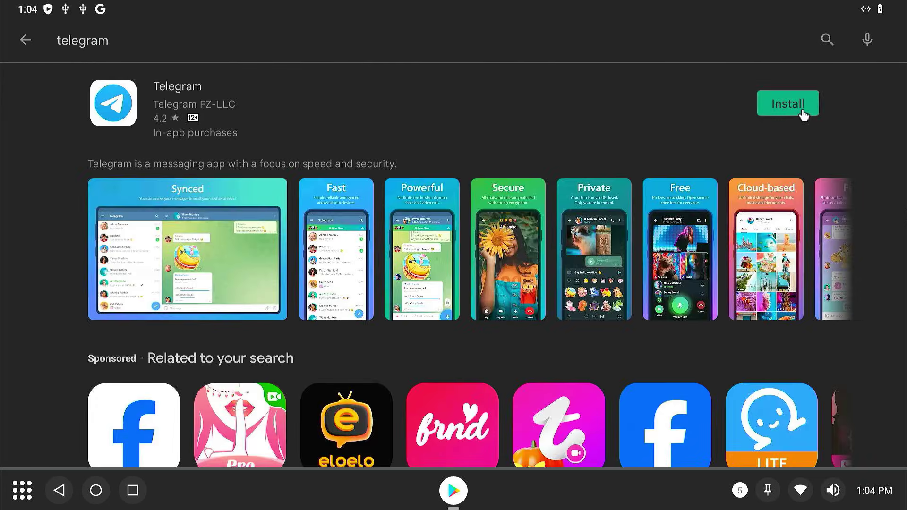
{"action": "left_click", "coordinate": [802, 113]}
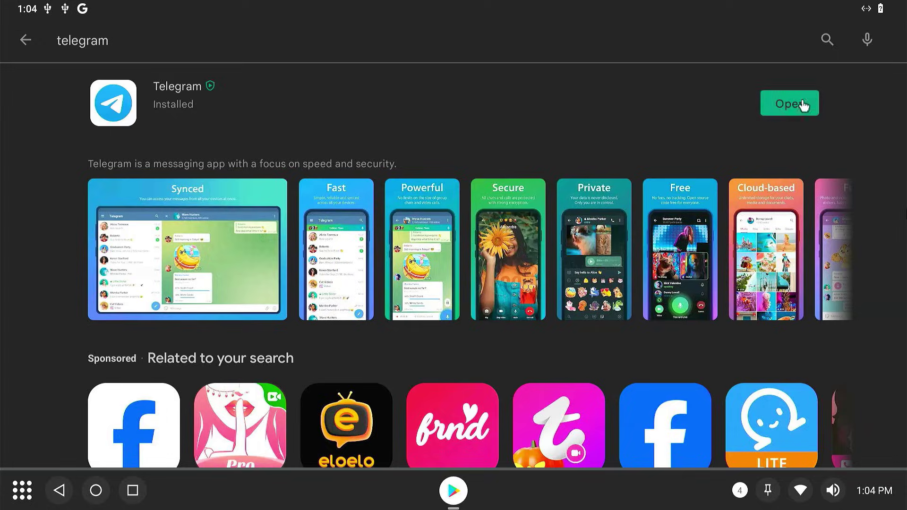
{"action": "left_click", "coordinate": [802, 108]}
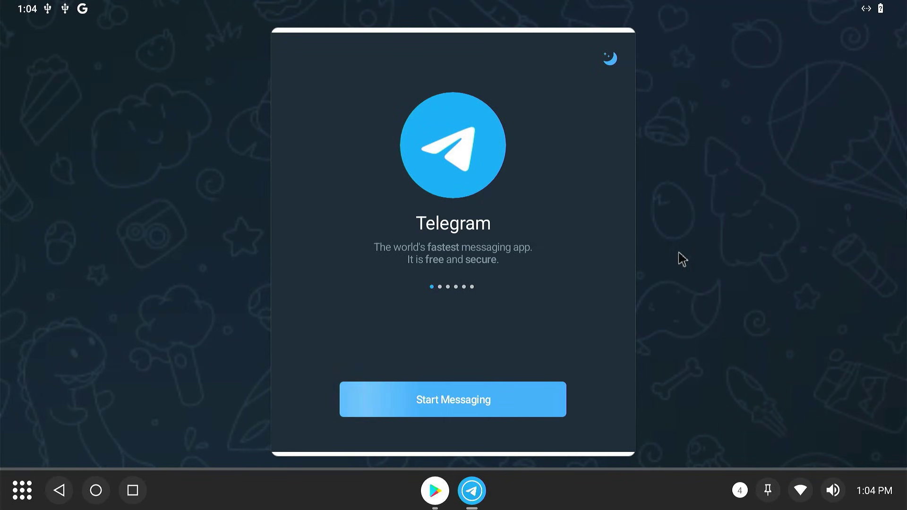
{"action": "left_click", "coordinate": [498, 410]}
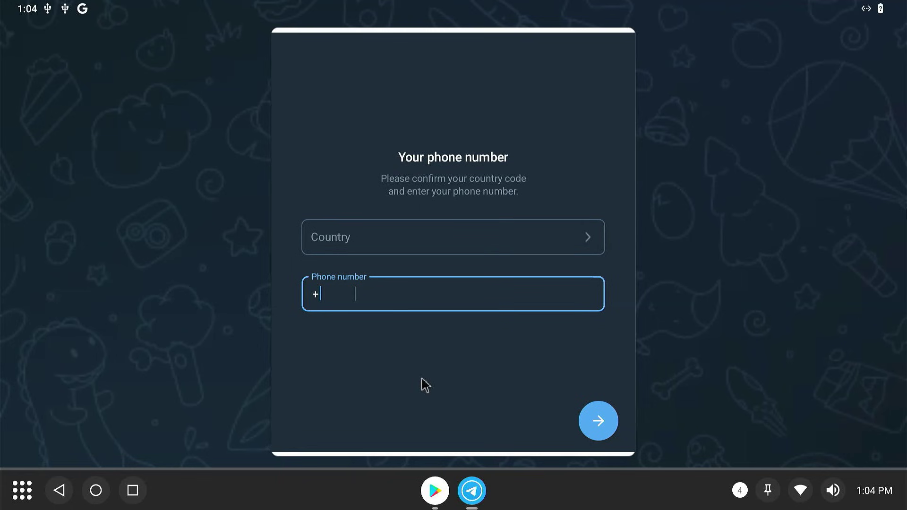
Return to the home screen and use the quick settings power options to leave Bliss OS.
{"action": "left_click", "coordinate": [96, 490]}
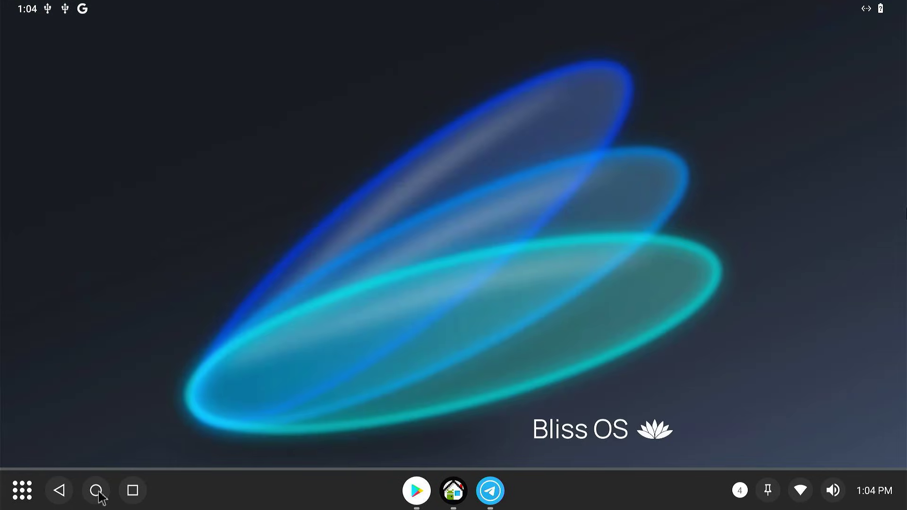
{"action": "left_click", "coordinate": [529, 7]}
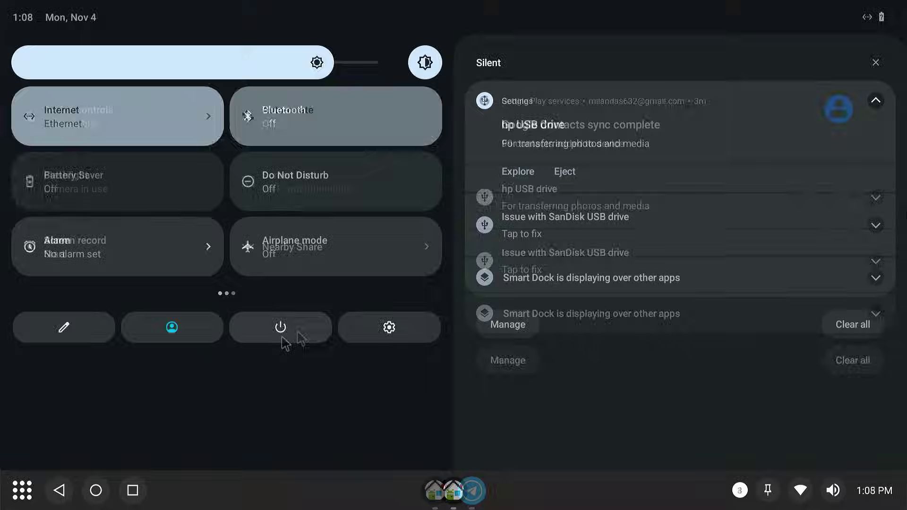
{"action": "left_click", "coordinate": [282, 337]}
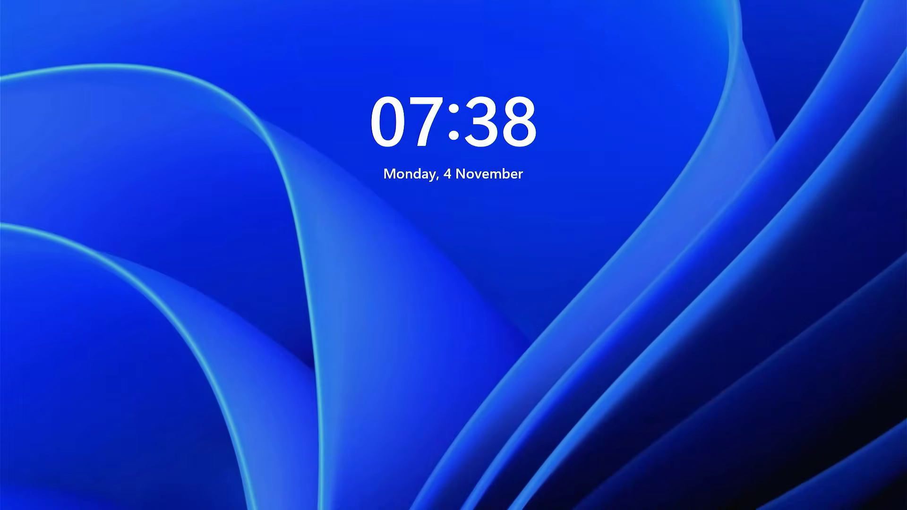
Dismiss the Windows lock screen and sign in with the PIN.
{"action": "key", "text": "space"}
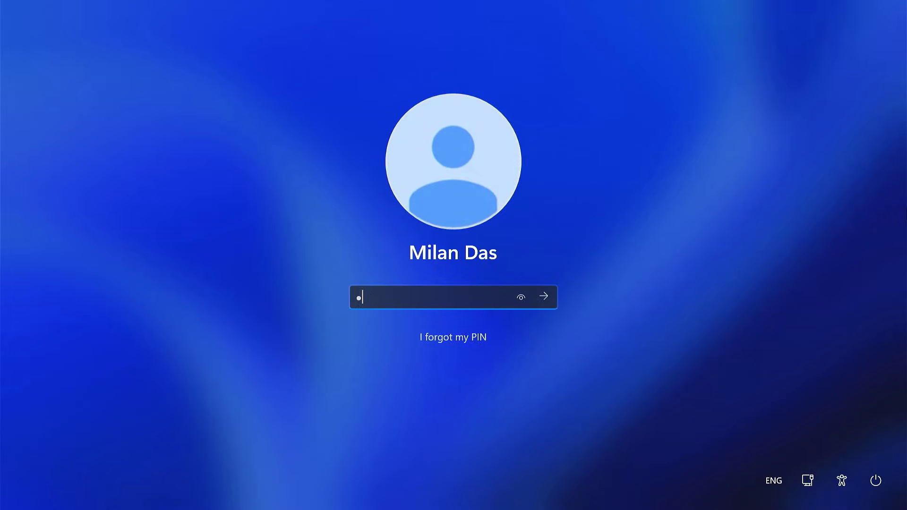
{"action": "key", "text": "Return"}
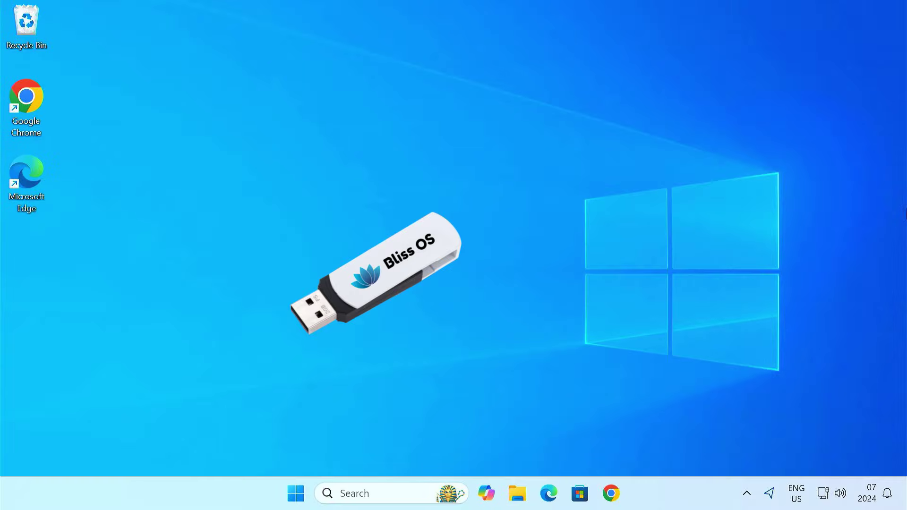